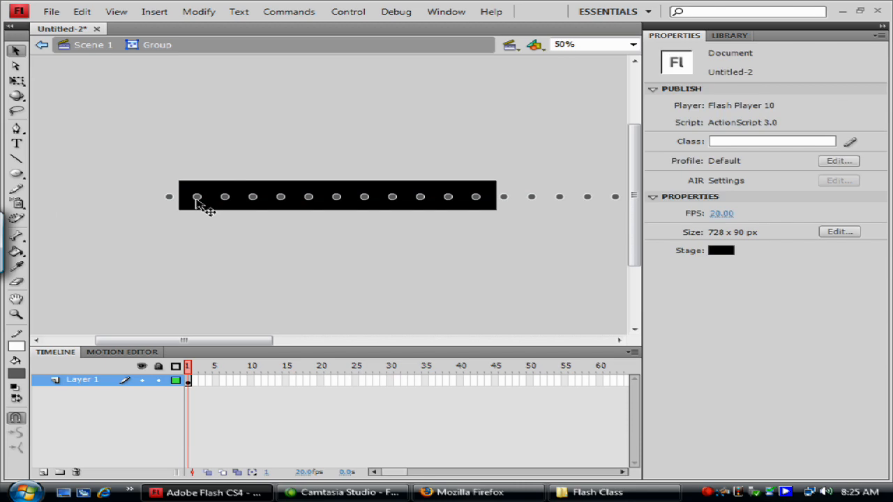
Step: Try deleting the third dot on the black stage inside the group, and undo the deletion
{"action": "left_click", "coordinate": [224, 201]}
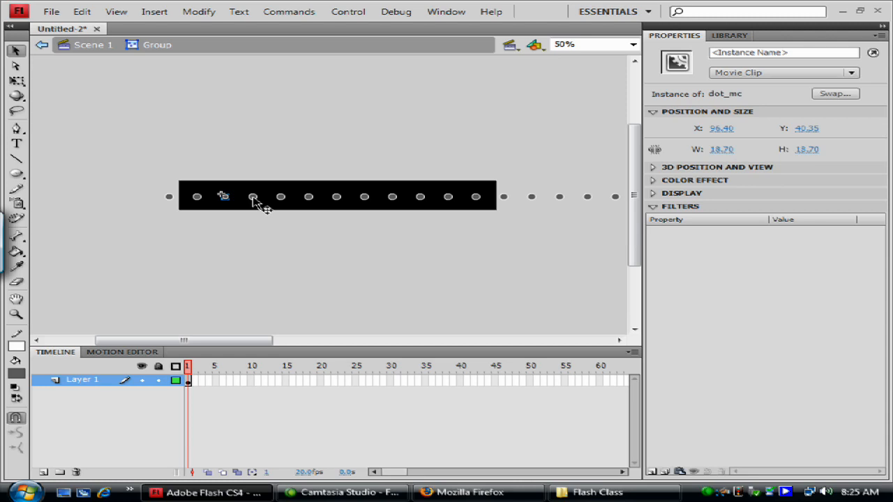
{"action": "left_click_drag", "start_coordinate": [255, 203], "coordinate": [284, 204]}
{"action": "key", "text": "Delete"}
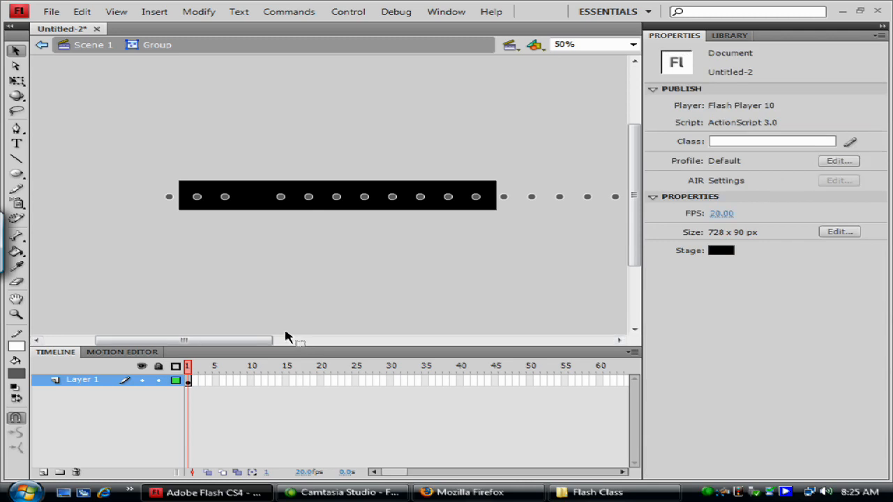
{"action": "key", "text": "ctrl+z"}
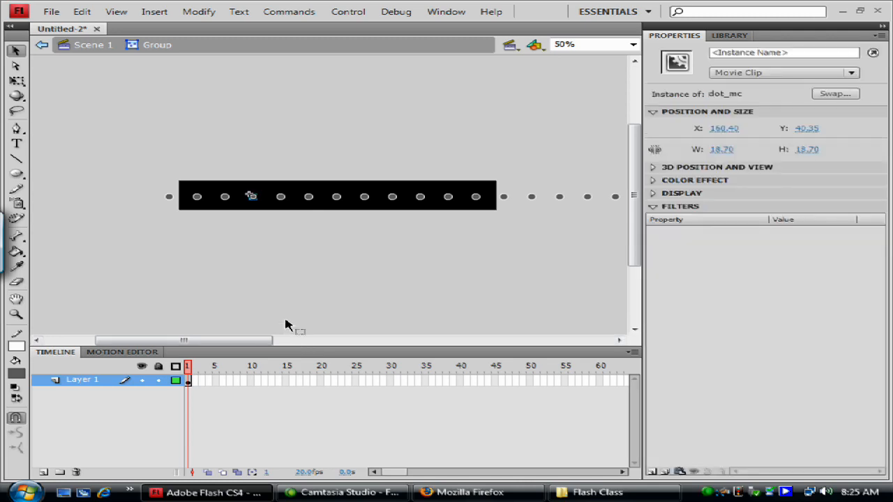
{"action": "left_click", "coordinate": [249, 278]}
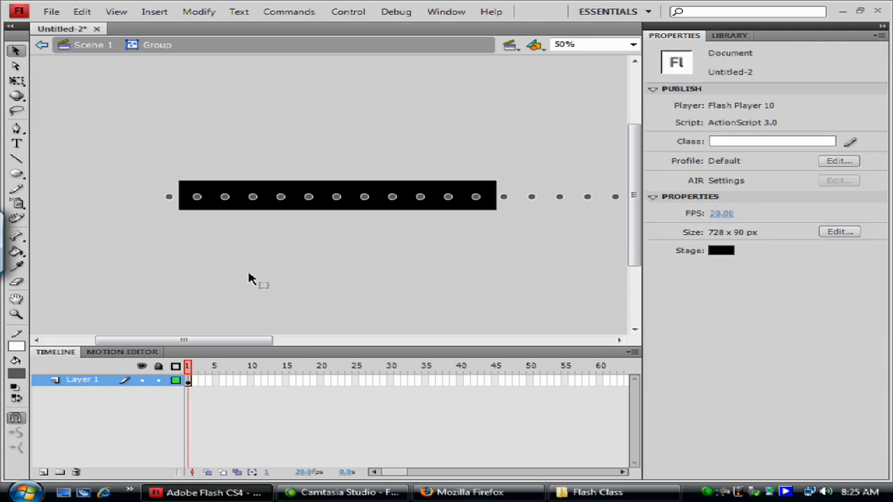
Step: Leave the dot group for Scene 1, choose the Oval Primitive tool and add a new layer above Layer 1
{"action": "left_click", "coordinate": [85, 46]}
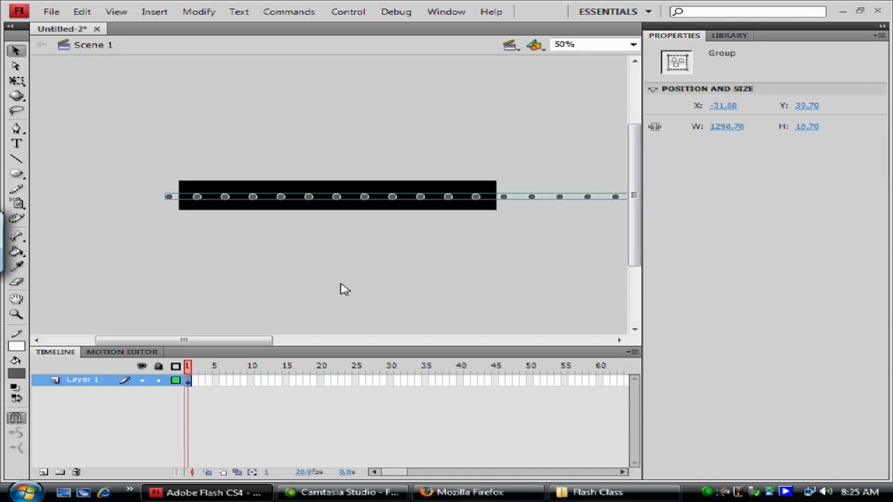
{"action": "left_click", "coordinate": [17, 176]}
{"action": "left_click", "coordinate": [19, 177]}
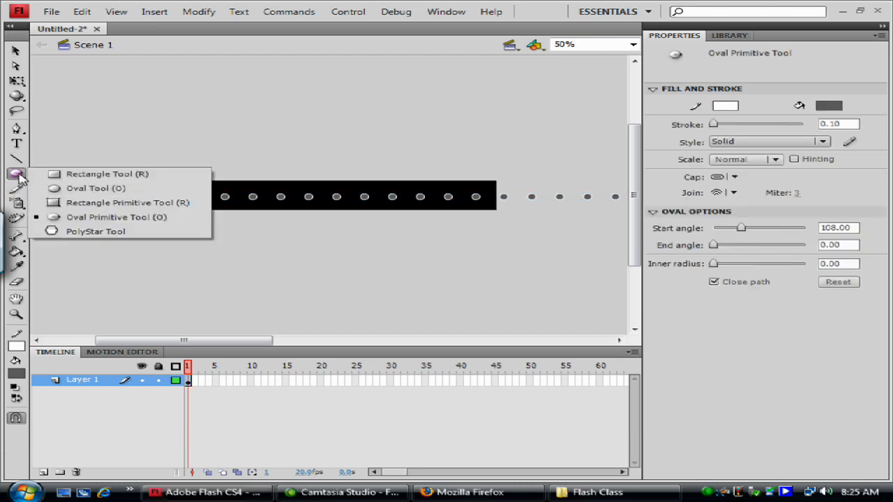
{"action": "left_click", "coordinate": [12, 176]}
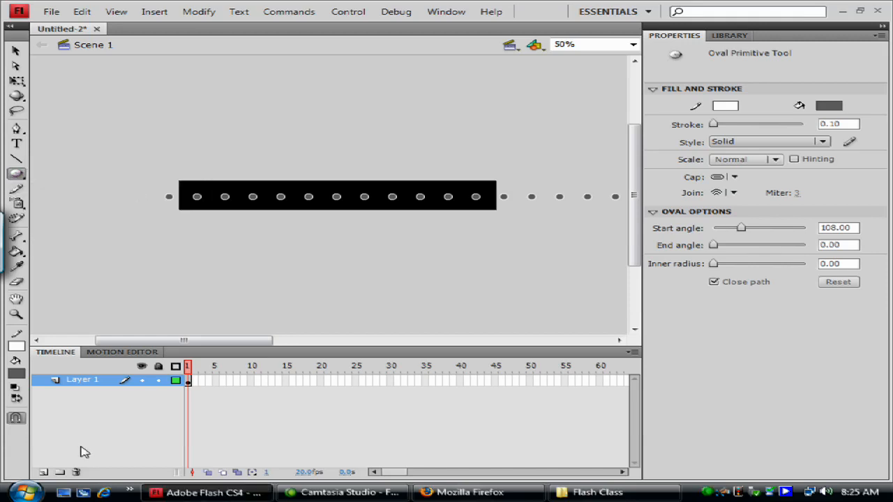
{"action": "left_click", "coordinate": [44, 474]}
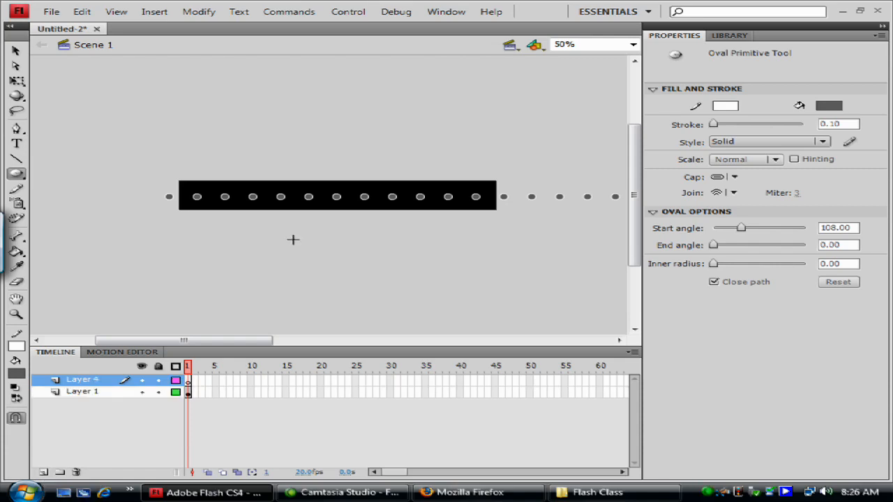
Step: Draw an oval primitive about 62 by 62 px over the row of dots and set its start angle to 0
{"action": "left_click_drag", "start_coordinate": [285, 180], "coordinate": [313, 201]}
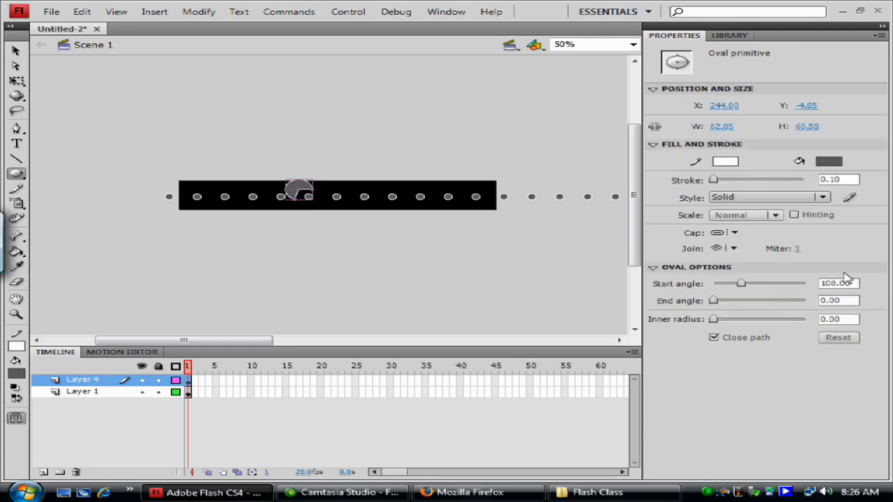
{"action": "left_click_drag", "start_coordinate": [740, 285], "coordinate": [659, 292]}
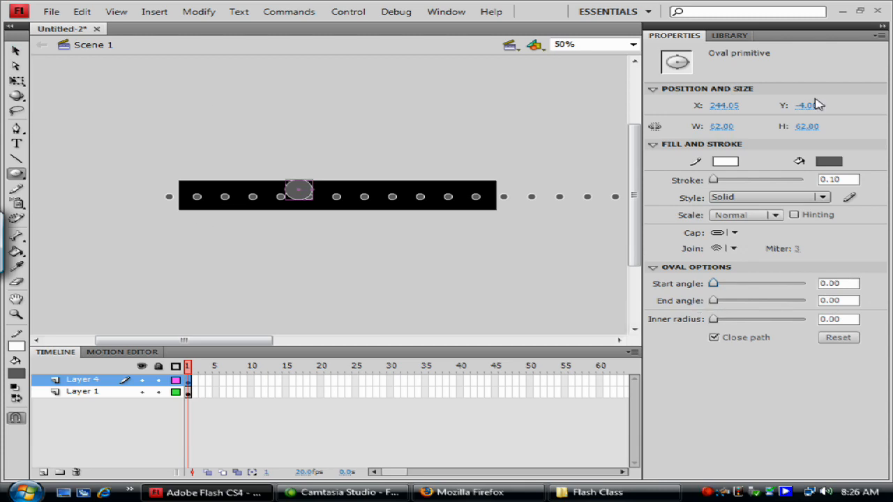
Step: Give the circle a red fill and remove its stroke
{"action": "left_click", "coordinate": [827, 162]}
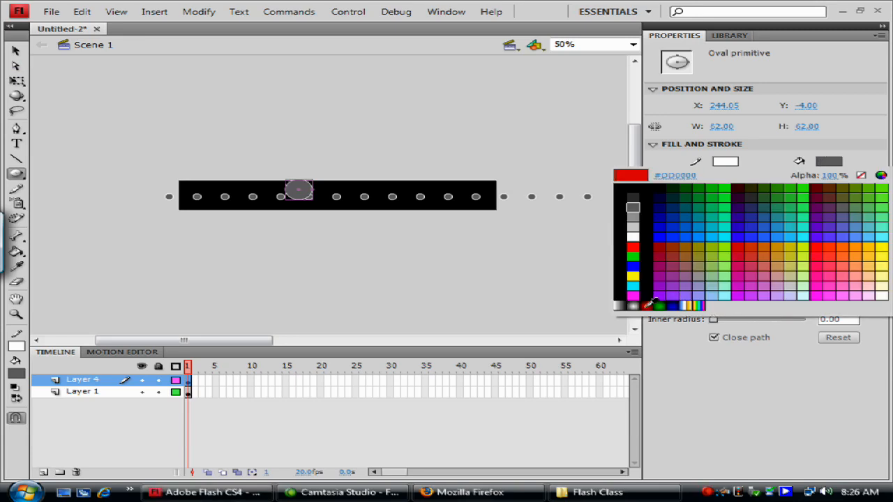
{"action": "left_click", "coordinate": [648, 305]}
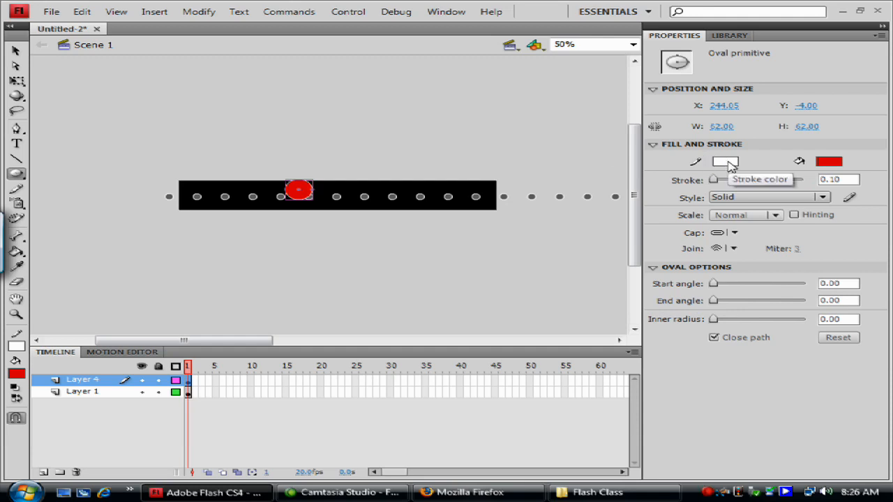
{"action": "left_click", "coordinate": [729, 163]}
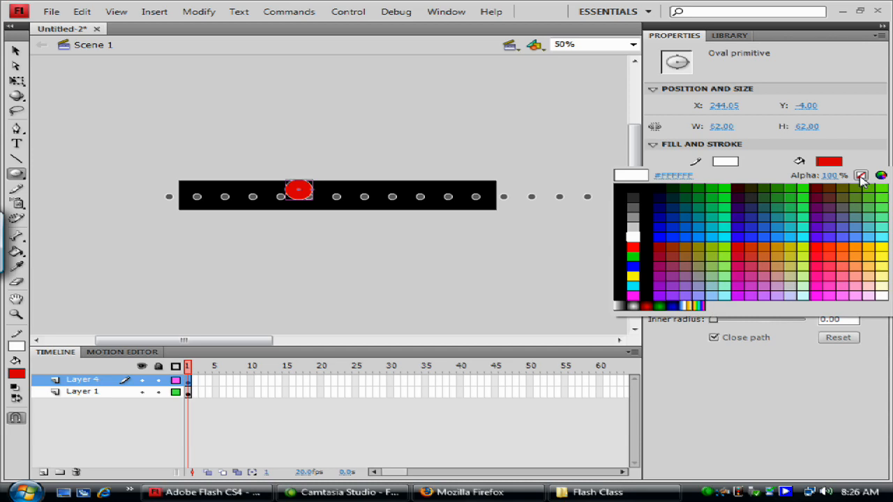
{"action": "left_click", "coordinate": [861, 176]}
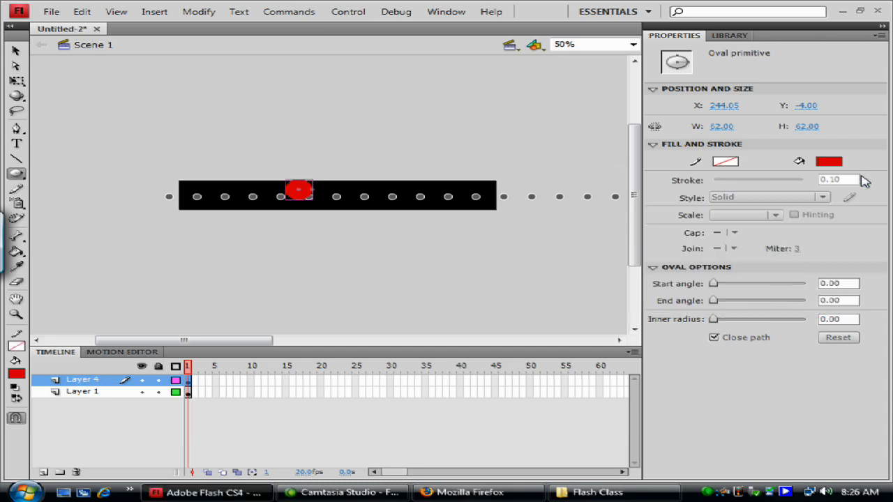
{"action": "left_click", "coordinate": [16, 51]}
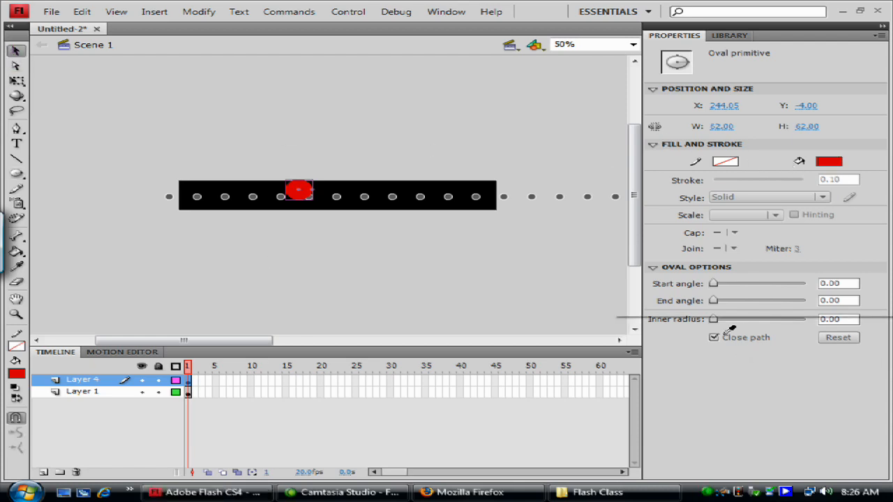
{"action": "left_click", "coordinate": [649, 307]}
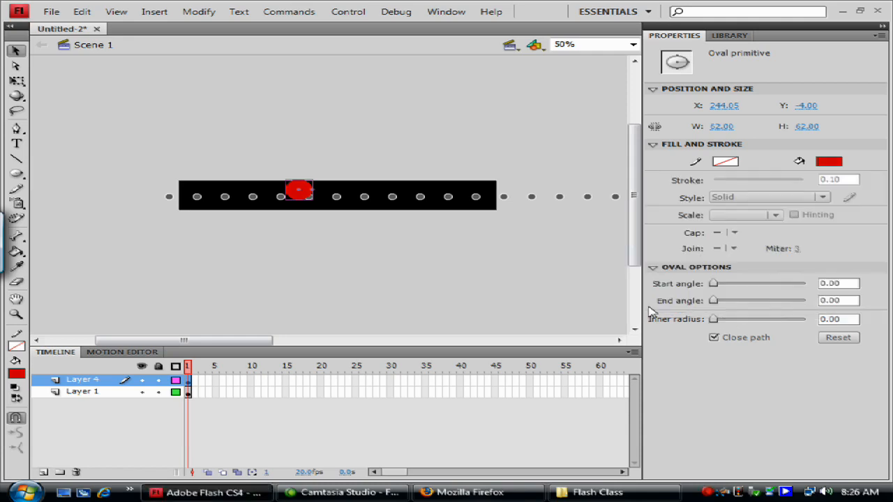
Step: Apply the white-to-black radial gradient to the circle's fill and recolor its inner stop to red #CC0000
{"action": "left_click", "coordinate": [450, 12]}
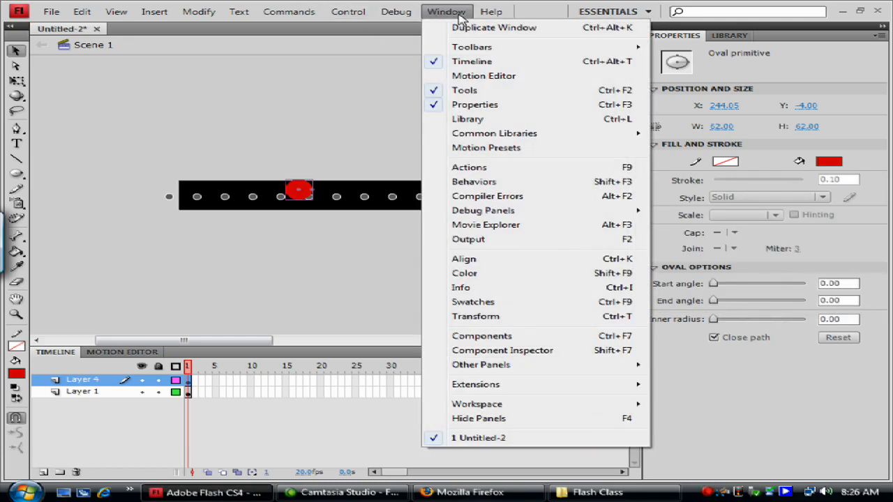
{"action": "left_click", "coordinate": [502, 277]}
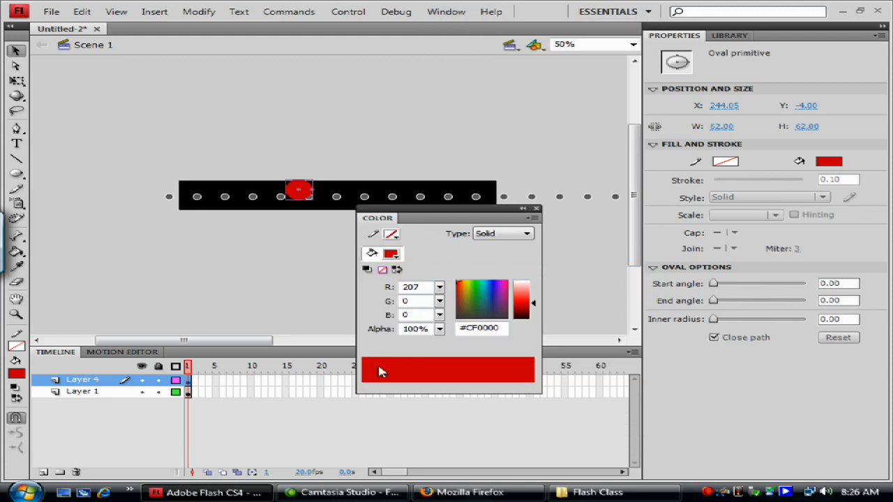
{"action": "left_click", "coordinate": [392, 254]}
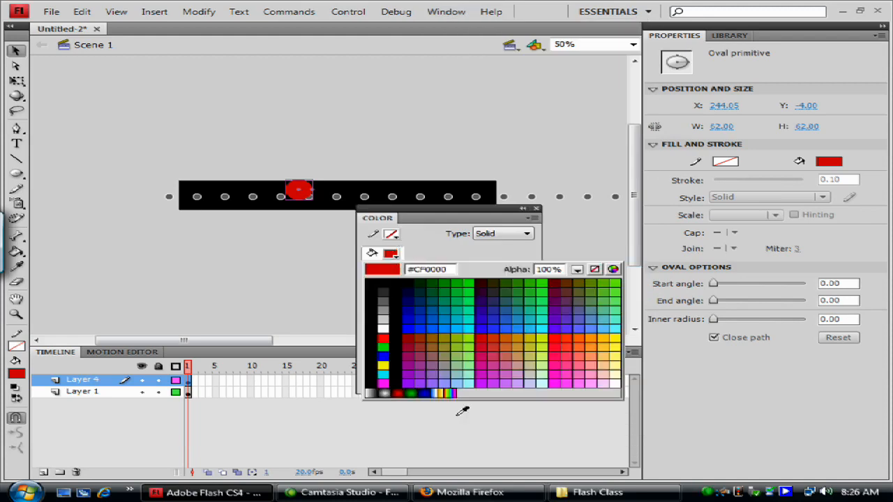
{"action": "left_click", "coordinate": [385, 392]}
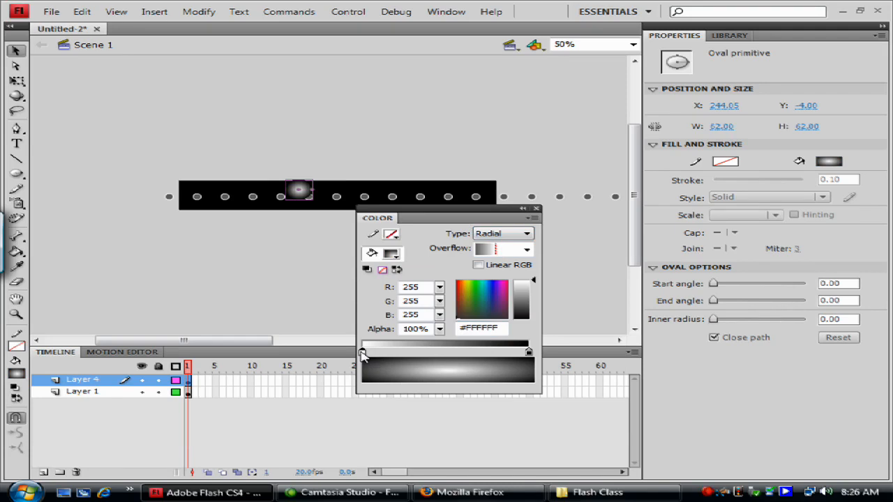
{"action": "left_click_drag", "start_coordinate": [471, 293], "coordinate": [458, 281]}
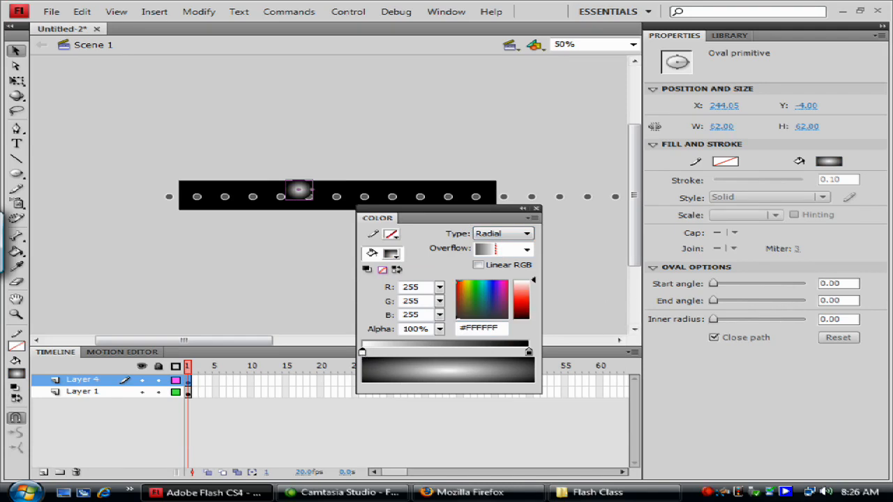
{"action": "left_click_drag", "start_coordinate": [535, 280], "coordinate": [534, 304]}
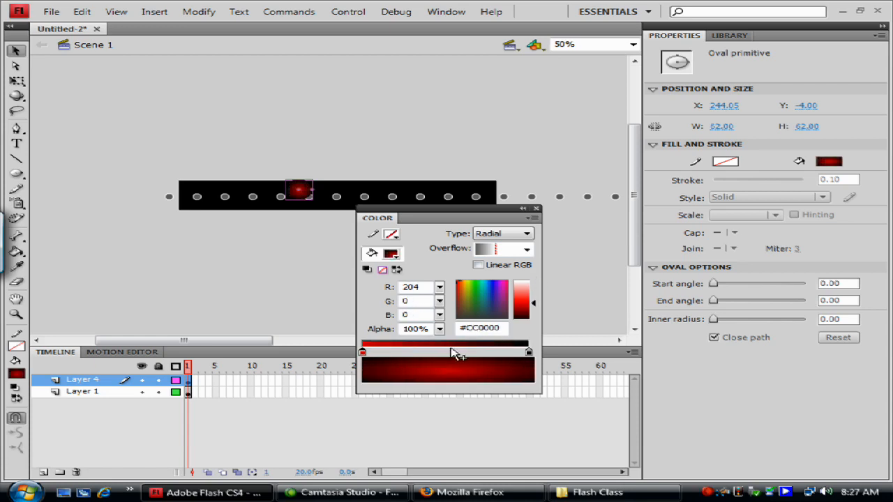
Step: Recolor the radial gradient's black outer stop to red #C10202
{"action": "left_click", "coordinate": [529, 352]}
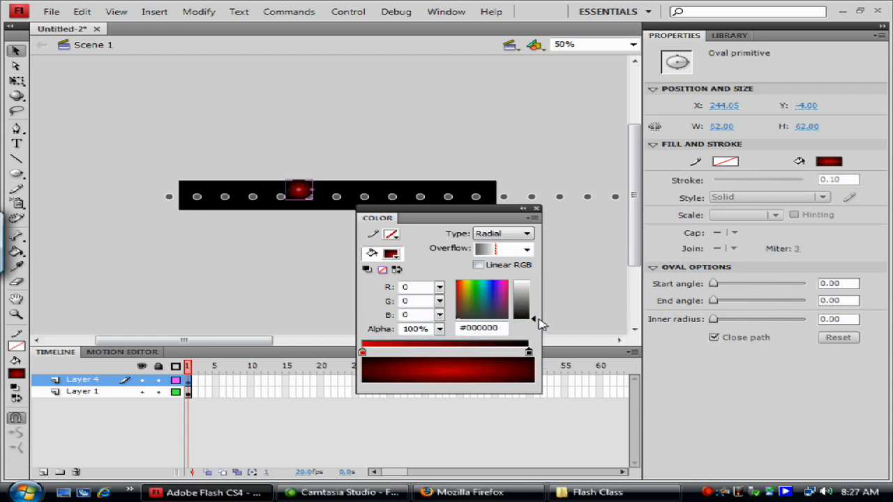
{"action": "left_click_drag", "start_coordinate": [465, 291], "coordinate": [457, 283]}
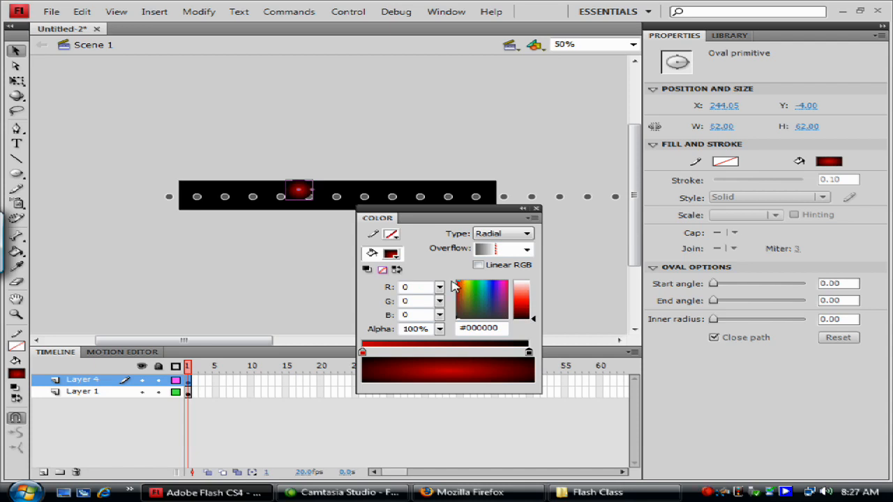
{"action": "left_click_drag", "start_coordinate": [536, 319], "coordinate": [535, 303]}
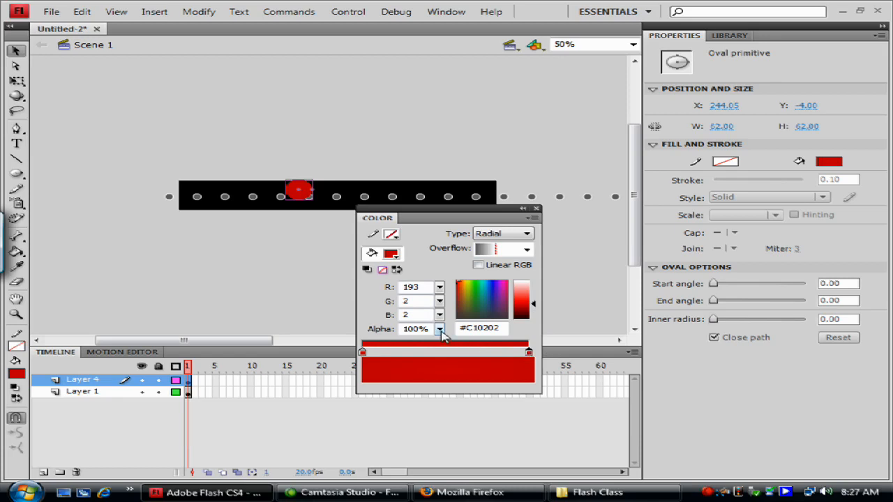
Step: Make the gradient's outer stop transparent and move the inner red stop outward to about 70% of the gradient for a soft edge
{"action": "left_click_drag", "start_coordinate": [442, 334], "coordinate": [432, 416]}
{"action": "left_click_drag", "start_coordinate": [362, 352], "coordinate": [484, 356]}
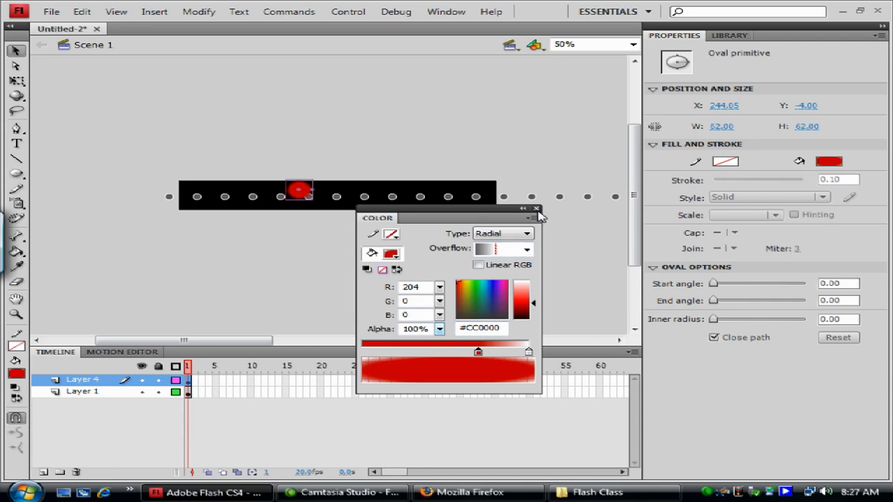
{"action": "left_click", "coordinate": [536, 209]}
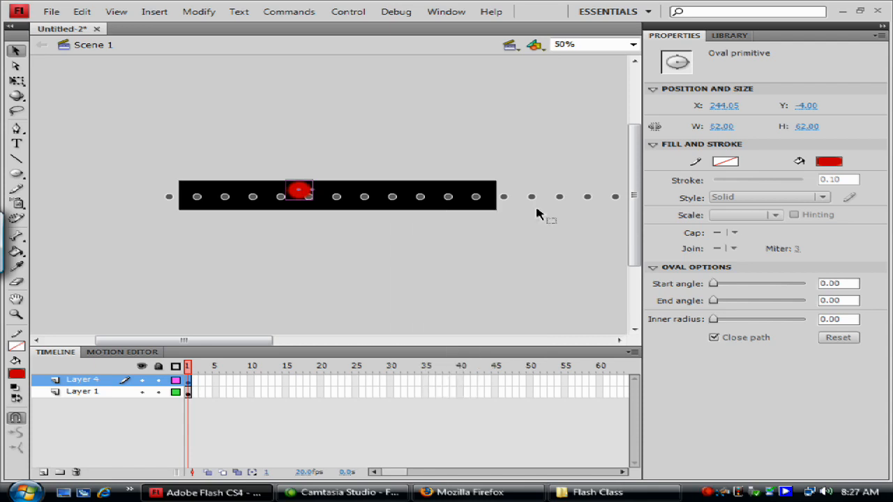
Step: Examine the red circle's gradient handles with the Gradient Transform tool and return to the Selection tool
{"action": "left_click", "coordinate": [17, 81]}
{"action": "left_click", "coordinate": [18, 83]}
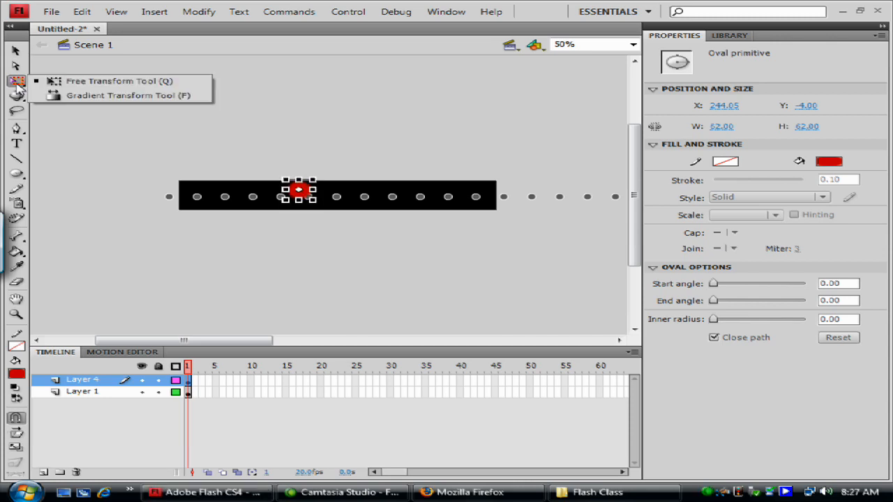
{"action": "left_click", "coordinate": [56, 98]}
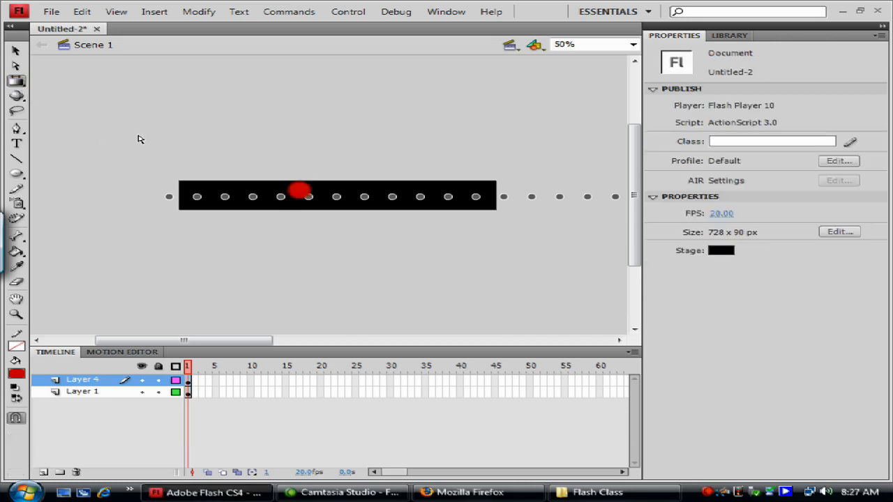
{"action": "left_click", "coordinate": [307, 195]}
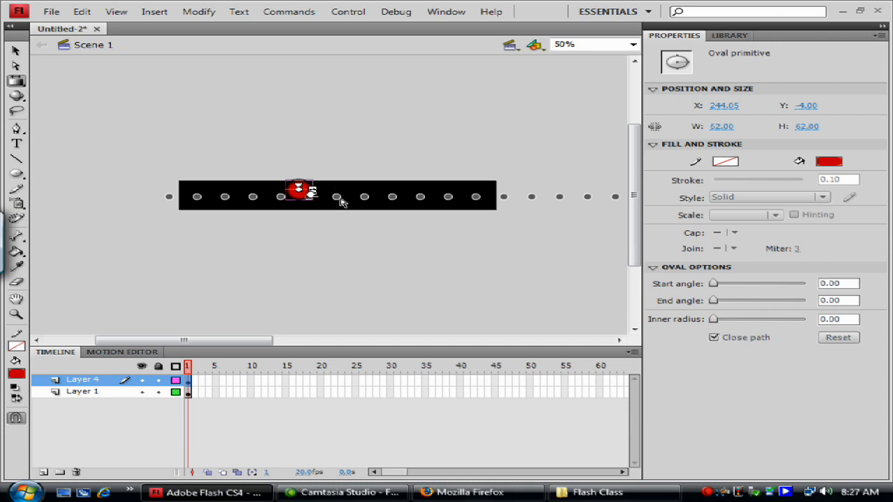
{"action": "left_click", "coordinate": [21, 82]}
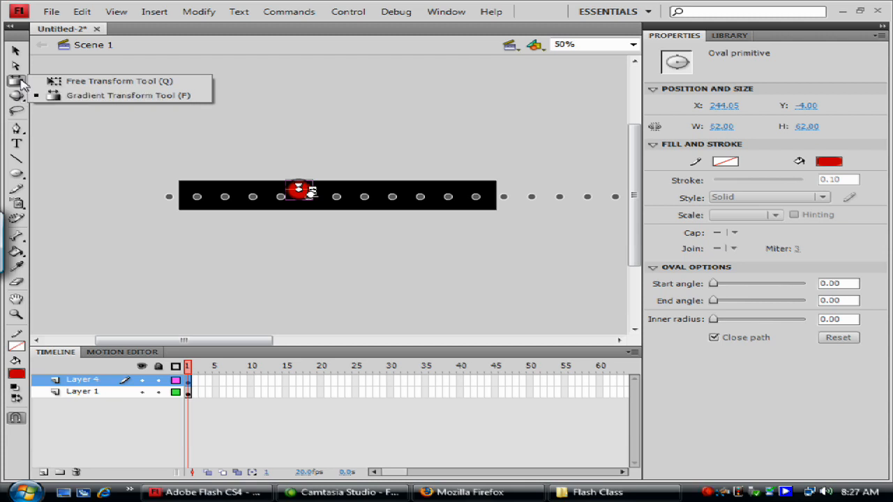
{"action": "left_click", "coordinate": [16, 50]}
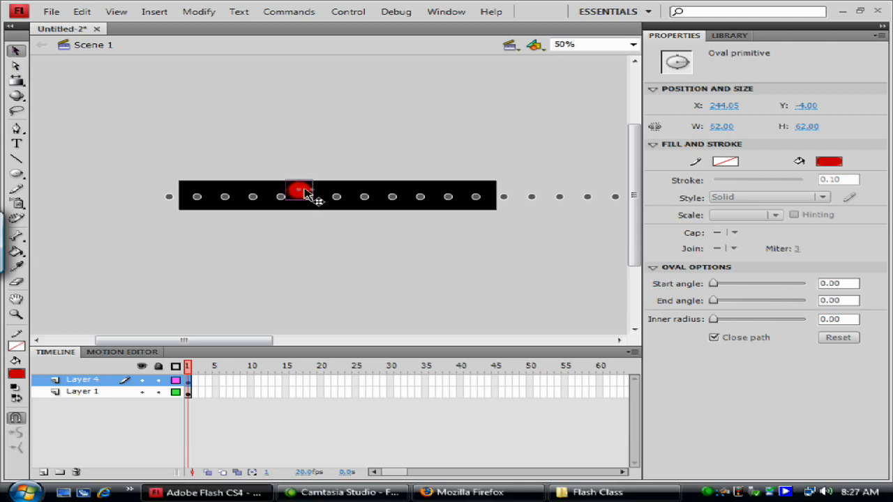
Step: Convert the red circle to a movie clip symbol named PowerPellet
{"action": "left_click", "coordinate": [196, 11]}
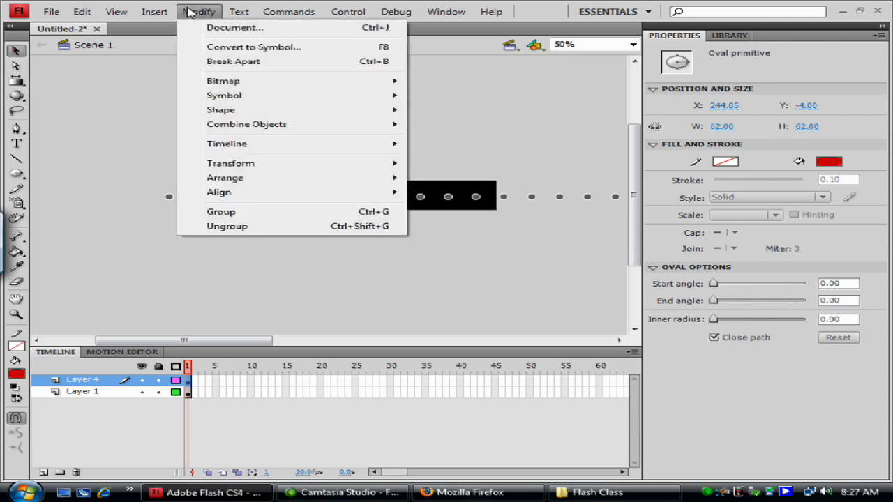
{"action": "left_click", "coordinate": [254, 46]}
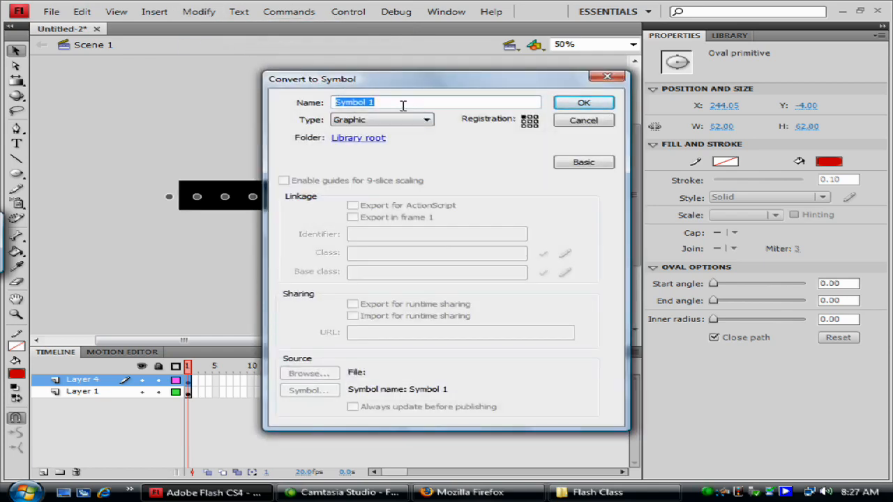
{"action": "type", "text": "PowerPellet"}
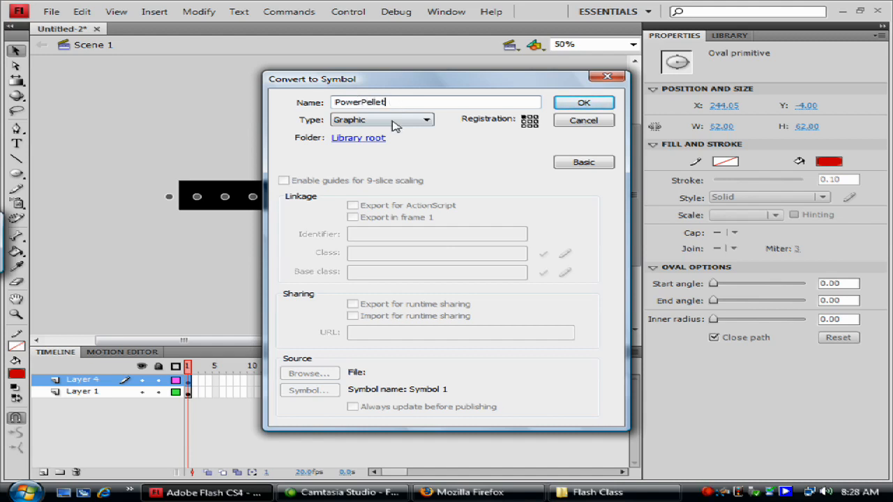
{"action": "left_click", "coordinate": [395, 120]}
{"action": "left_click", "coordinate": [396, 130]}
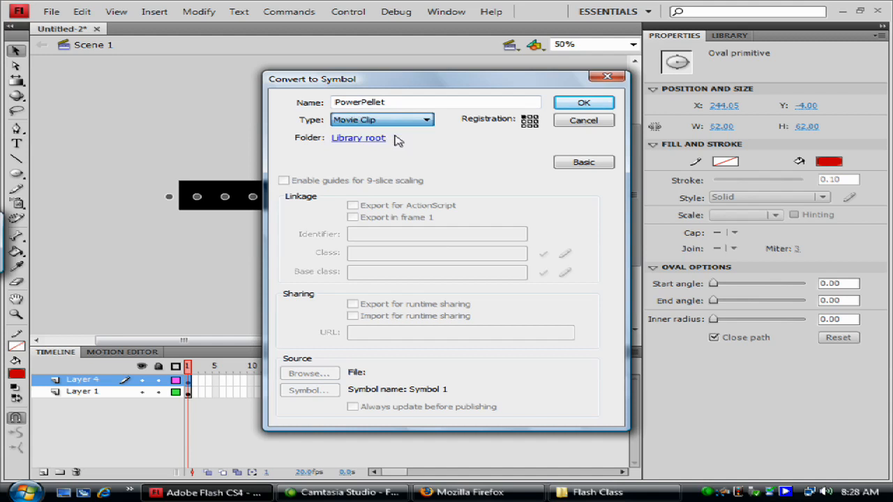
{"action": "left_click", "coordinate": [583, 103]}
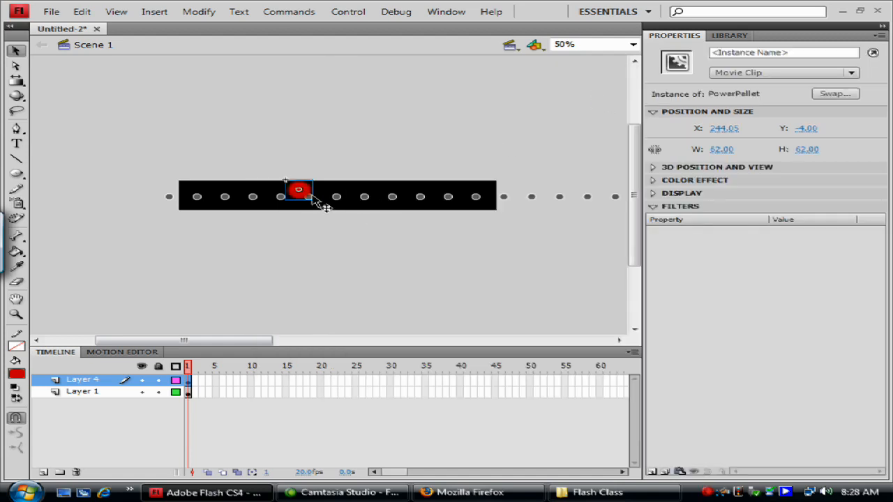
Step: Center the power pellet over the fifth dot on the stage and open the PowerPellet symbol for editing
{"action": "left_click_drag", "start_coordinate": [300, 189], "coordinate": [314, 200]}
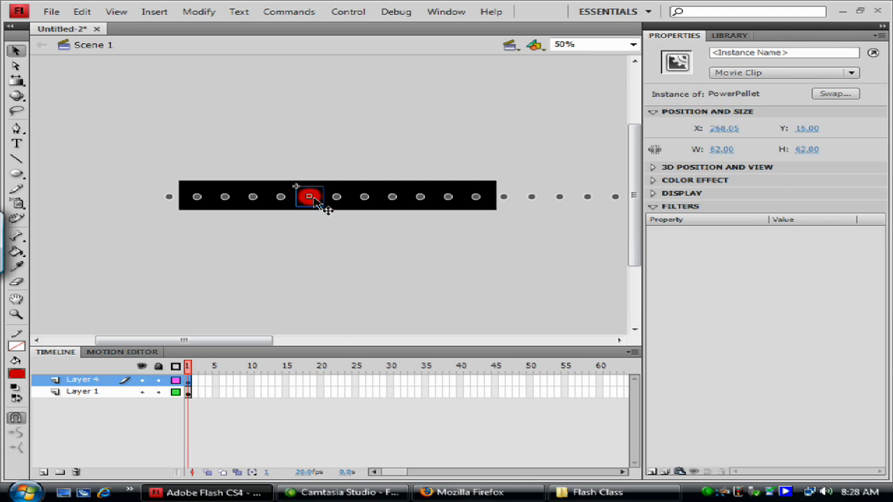
{"action": "double_click", "coordinate": [314, 199]}
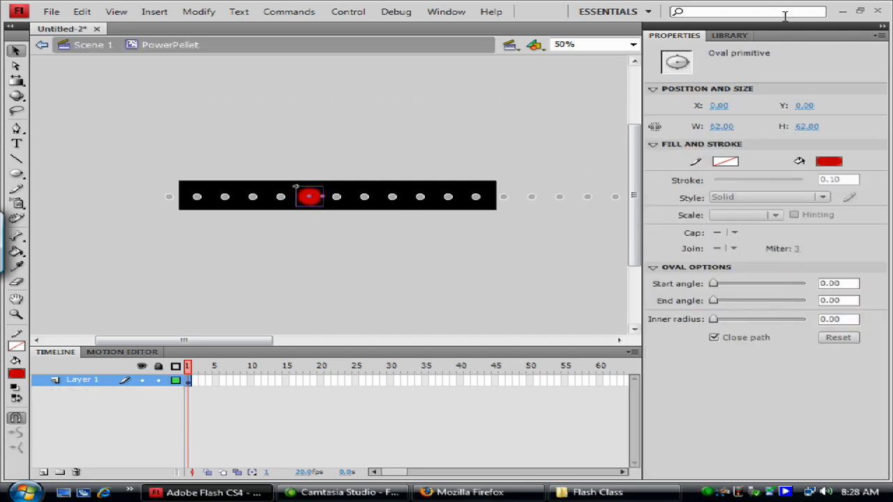
{"action": "left_click", "coordinate": [738, 37]}
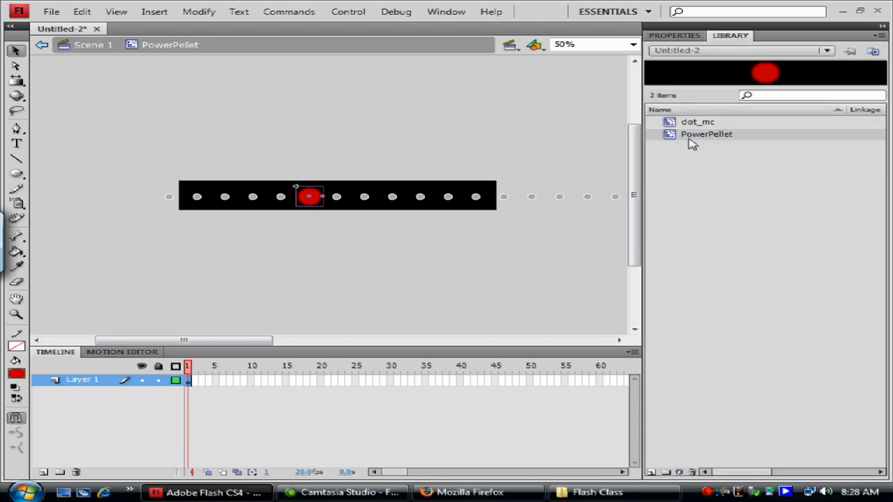
{"action": "left_click", "coordinate": [674, 35]}
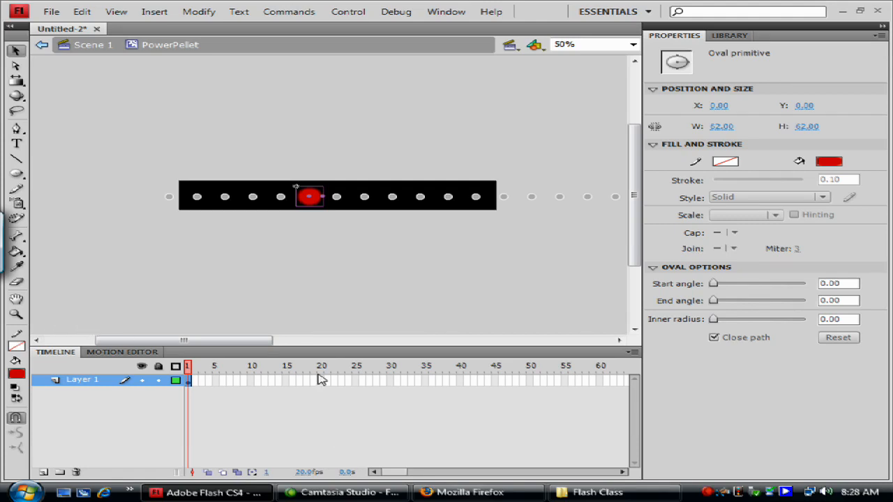
{"action": "left_click", "coordinate": [460, 384]}
{"action": "right_click", "coordinate": [460, 383]}
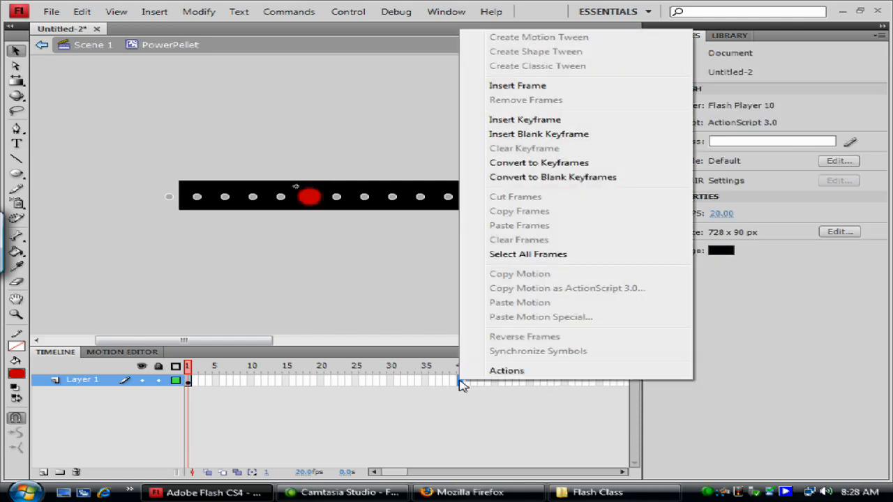
{"action": "left_click", "coordinate": [433, 370]}
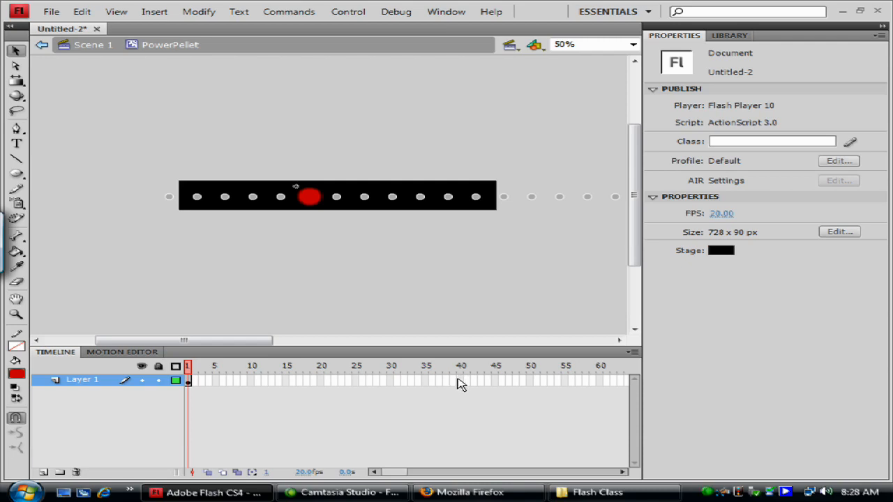
{"action": "left_click", "coordinate": [739, 35]}
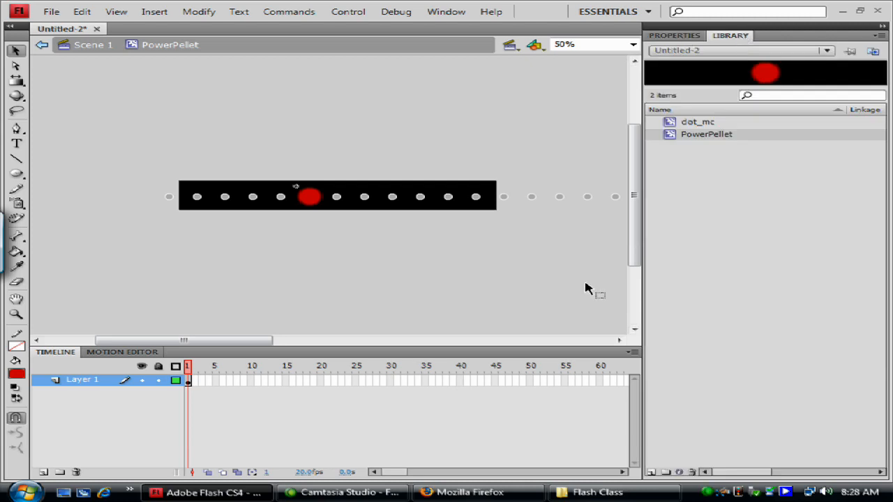
{"action": "left_click", "coordinate": [671, 35]}
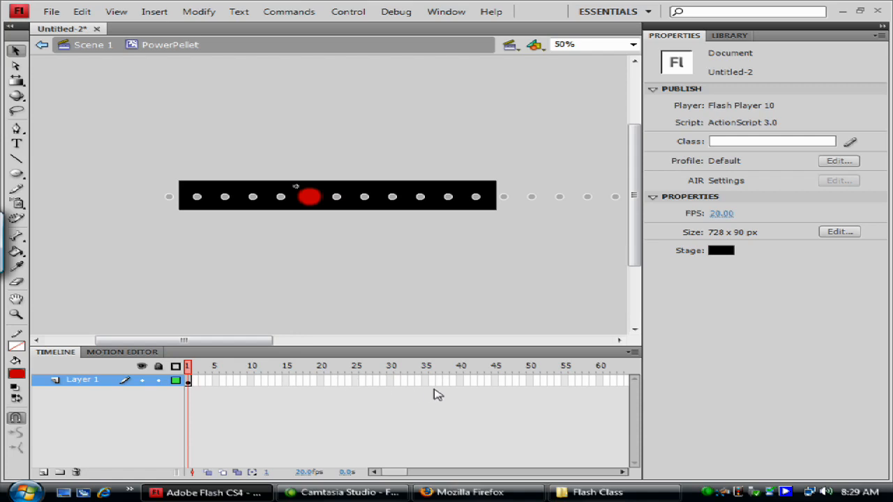
Step: Insert a keyframe at frame 40 on the PowerPellet symbol's Layer 1
{"action": "left_click", "coordinate": [460, 381]}
{"action": "right_click", "coordinate": [461, 383]}
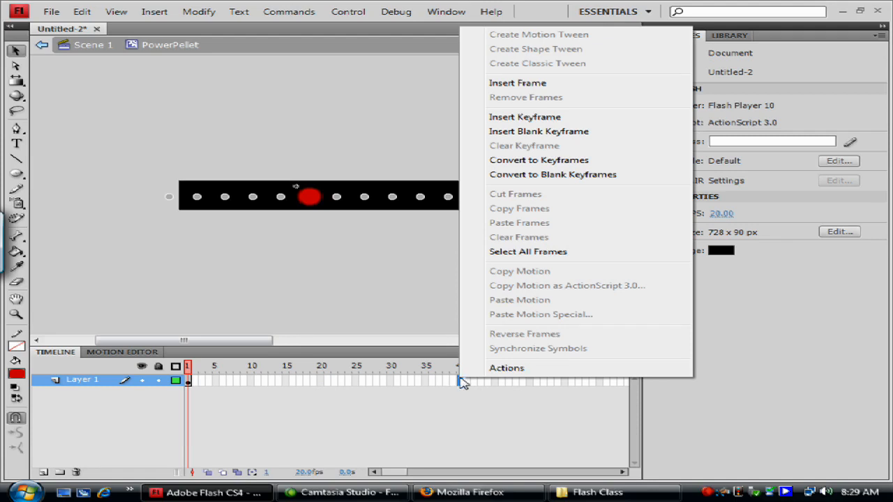
{"action": "left_click", "coordinate": [557, 120]}
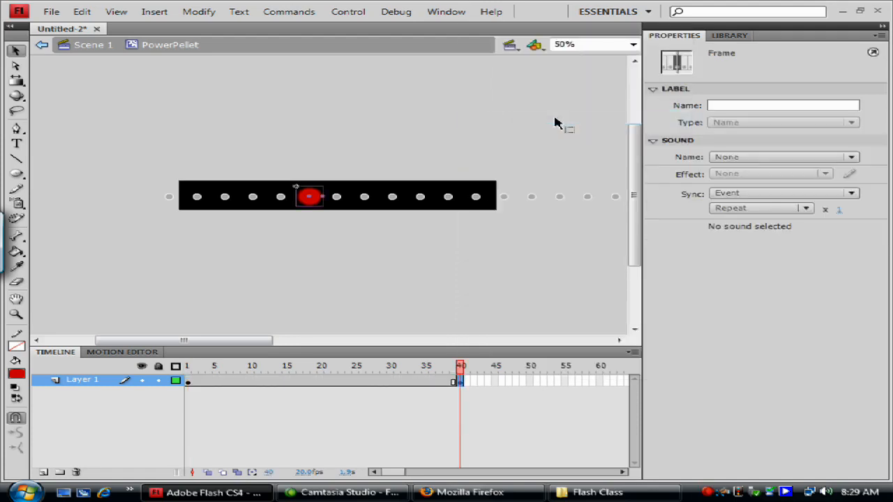
Step: Try to create a motion tween from the frame 40 keyframe, converting its circle to a symbol
{"action": "right_click", "coordinate": [463, 384]}
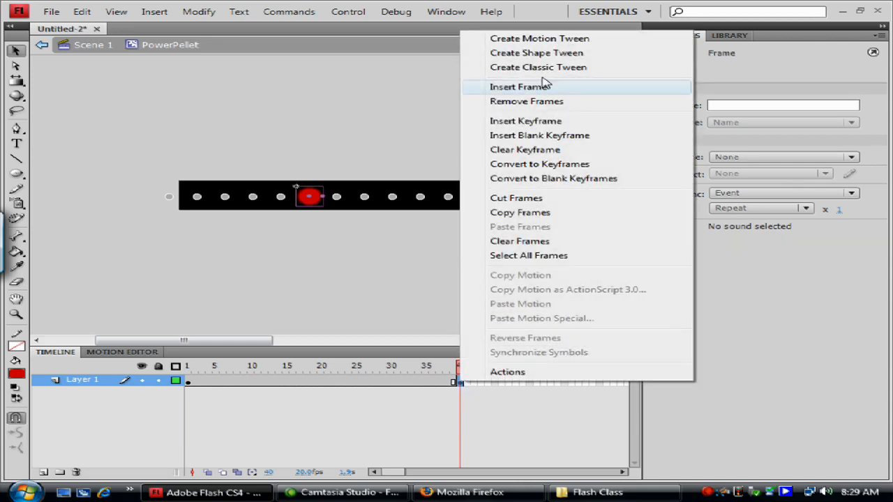
{"action": "left_click", "coordinate": [552, 39]}
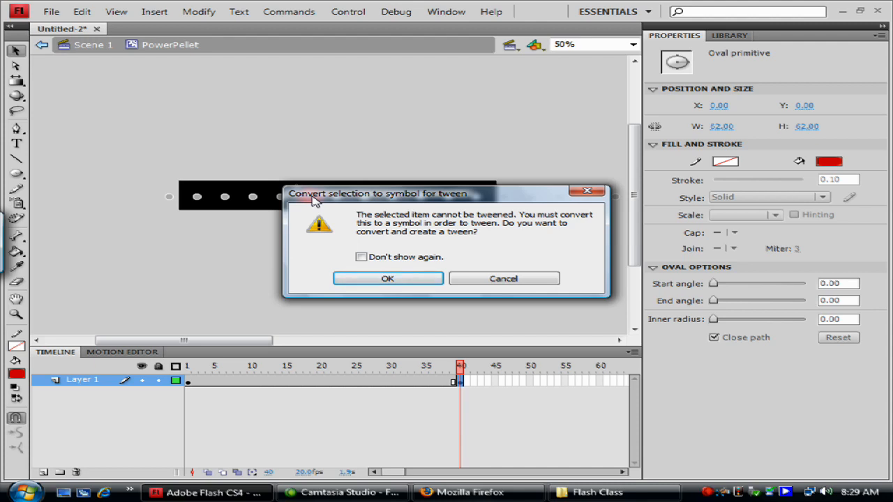
{"action": "left_click", "coordinate": [385, 278]}
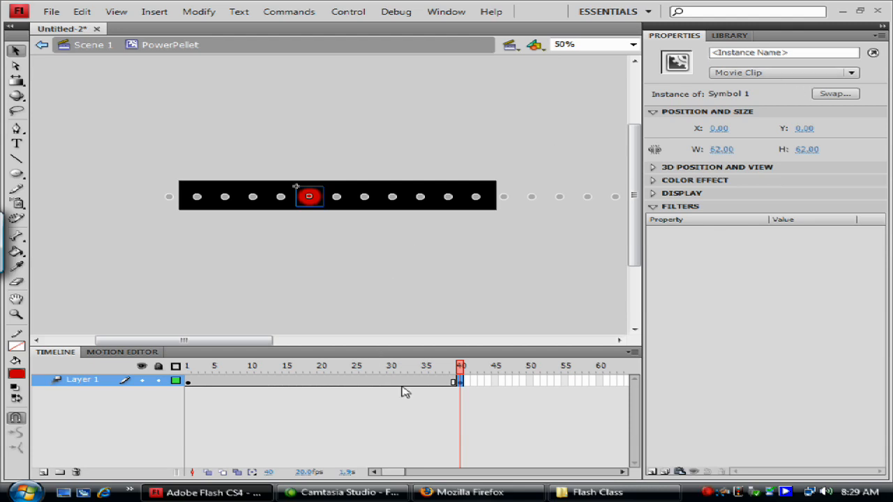
{"action": "left_click", "coordinate": [427, 381]}
{"action": "left_click", "coordinate": [455, 381]}
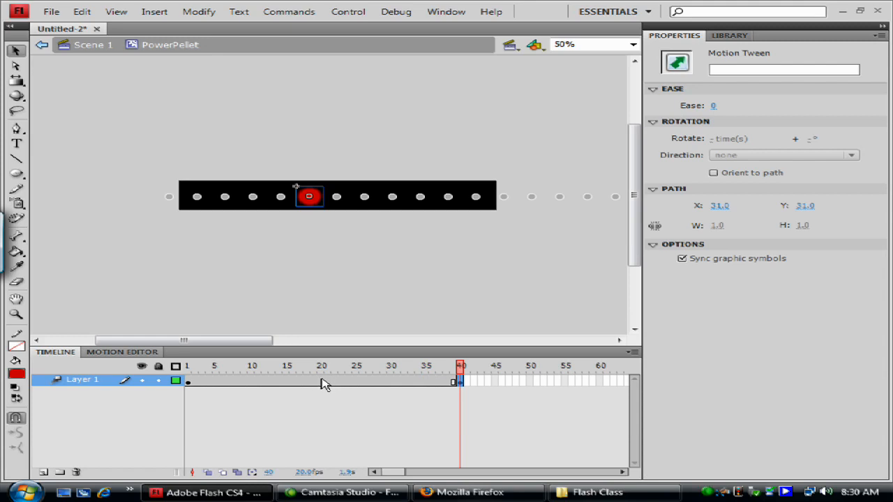
Step: With frame 20 current, create a motion tween on the red circle in the frame 1–39 span, converting it to a symbol
{"action": "left_click", "coordinate": [321, 383]}
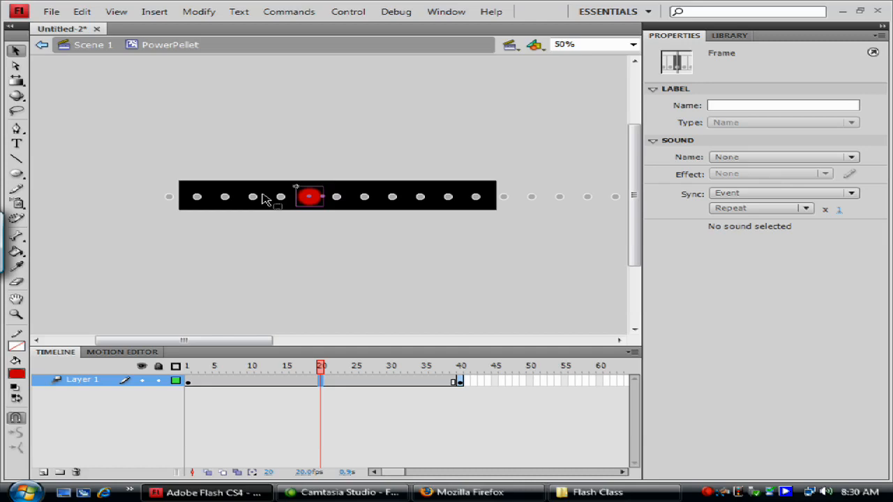
{"action": "left_click", "coordinate": [314, 201]}
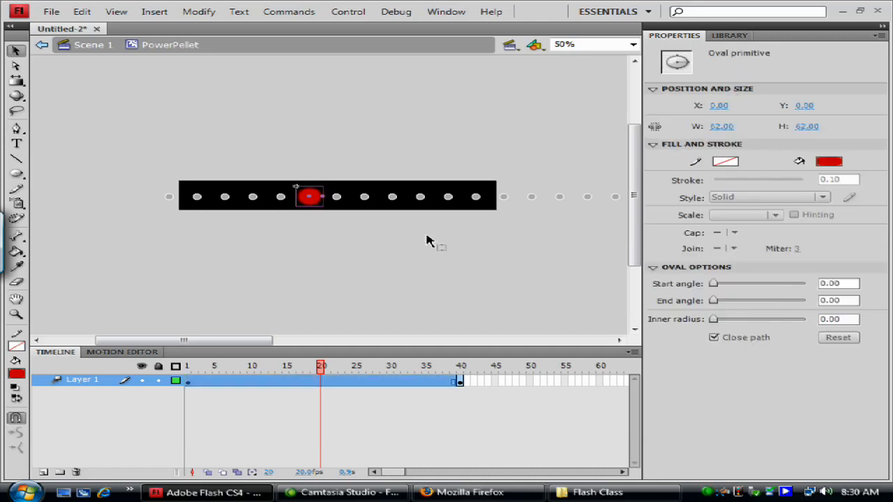
{"action": "right_click", "coordinate": [318, 200]}
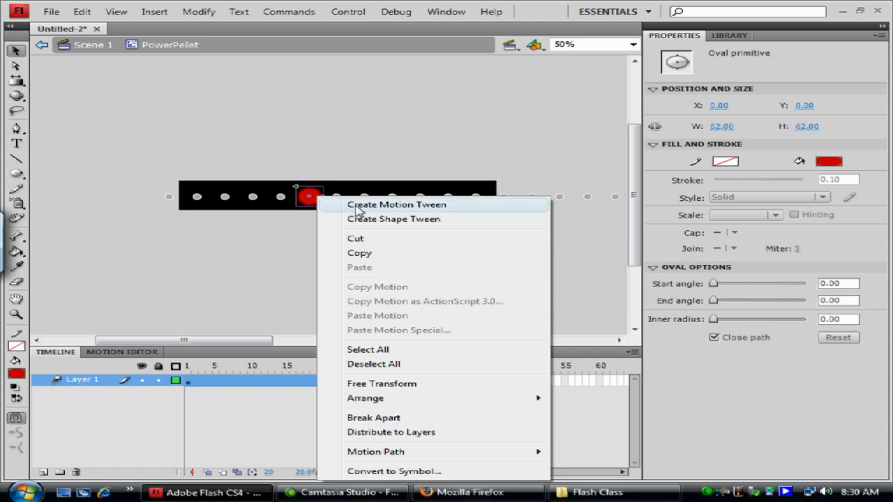
{"action": "left_click", "coordinate": [356, 208]}
{"action": "left_click", "coordinate": [389, 278]}
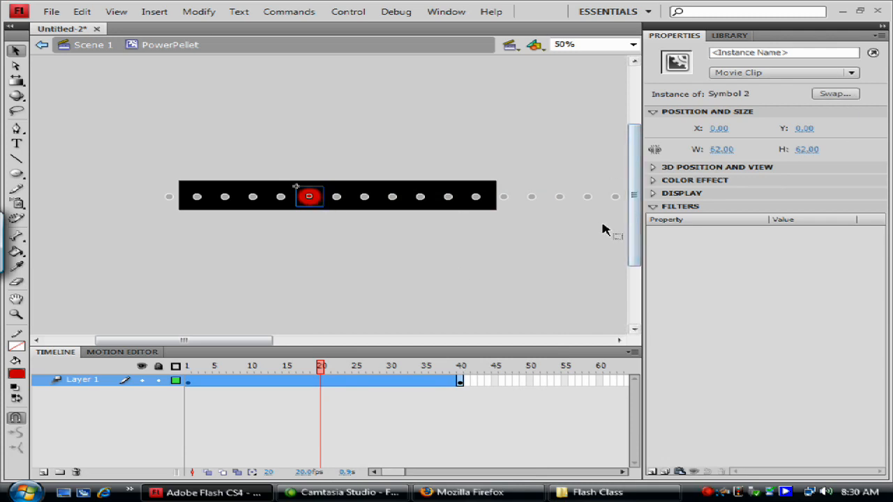
Step: Apply an Alpha color effect to the circle at frame 20 and lower it to 17%
{"action": "left_click", "coordinate": [654, 195]}
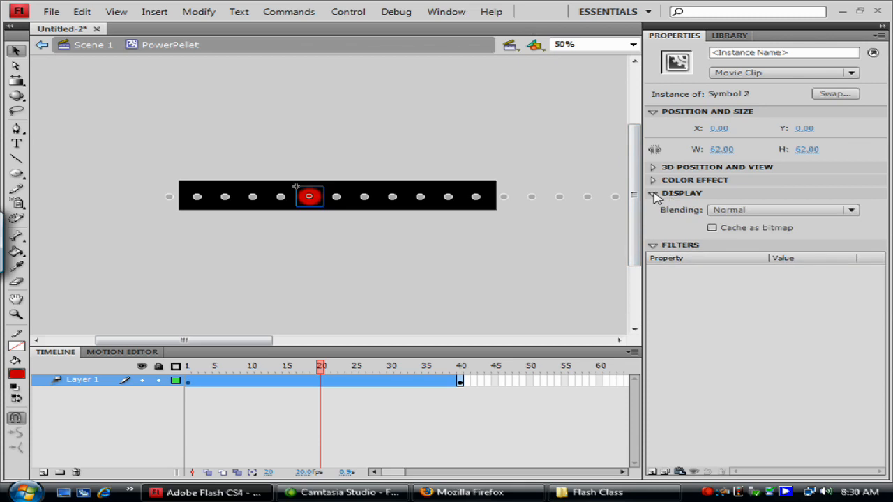
{"action": "left_click", "coordinate": [708, 209]}
{"action": "left_click", "coordinate": [767, 193]}
{"action": "left_click", "coordinate": [768, 194]}
{"action": "left_click", "coordinate": [655, 182]}
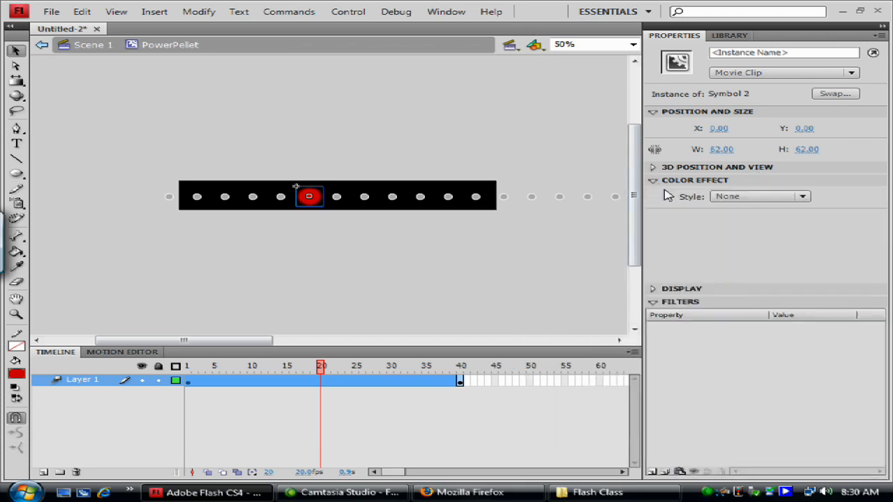
{"action": "left_click", "coordinate": [746, 196]}
{"action": "left_click", "coordinate": [758, 269]}
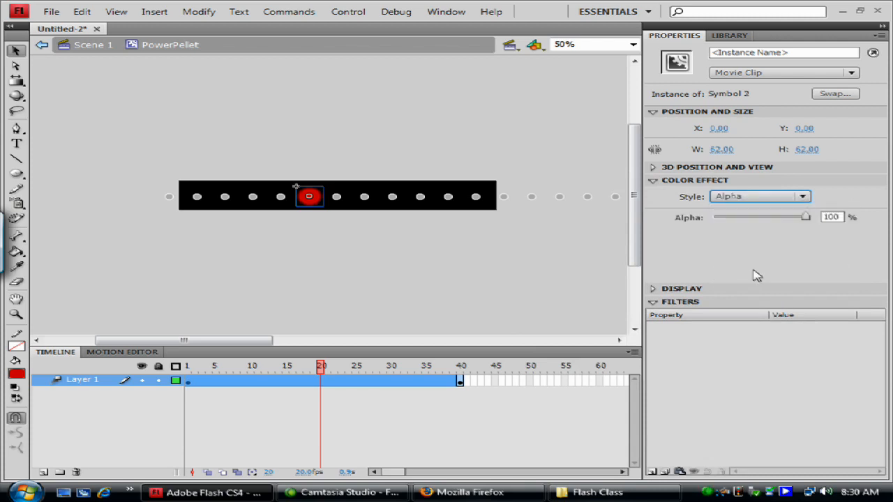
{"action": "left_click_drag", "start_coordinate": [806, 217], "coordinate": [732, 219]}
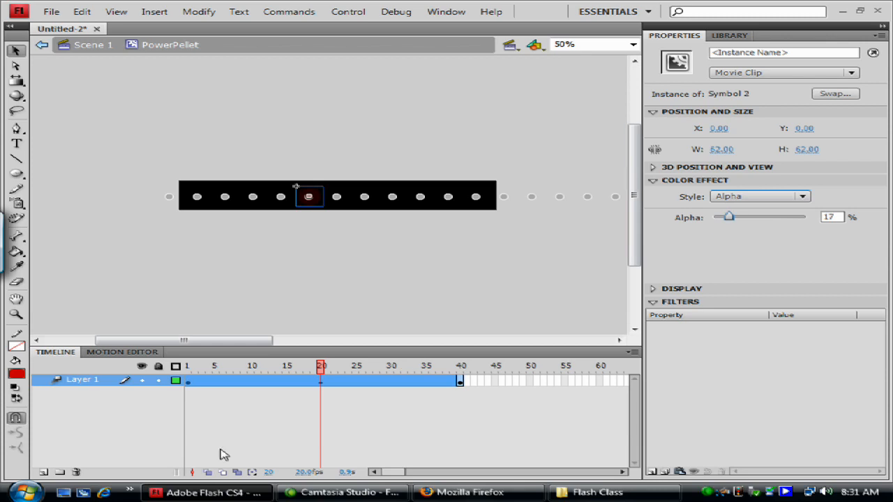
Step: Restore the circle's alpha to 100% at frame 39, the end of the tween
{"action": "left_click_drag", "start_coordinate": [320, 367], "coordinate": [452, 391]}
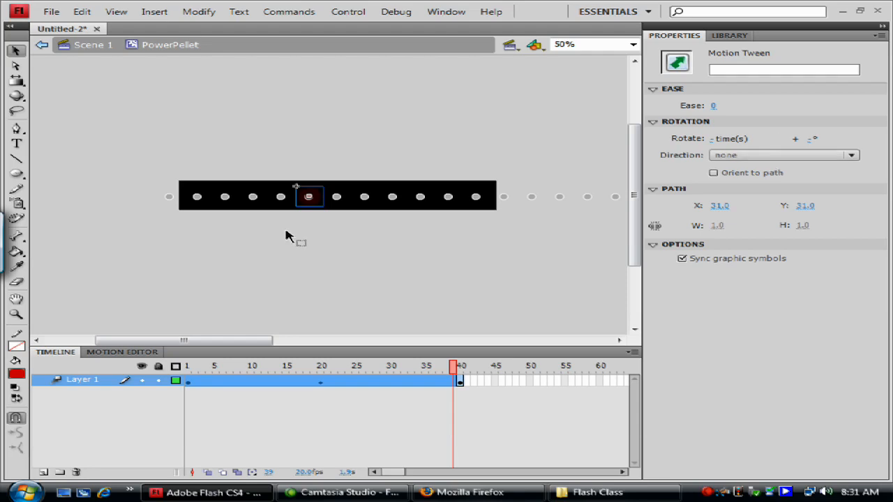
{"action": "left_click", "coordinate": [309, 198]}
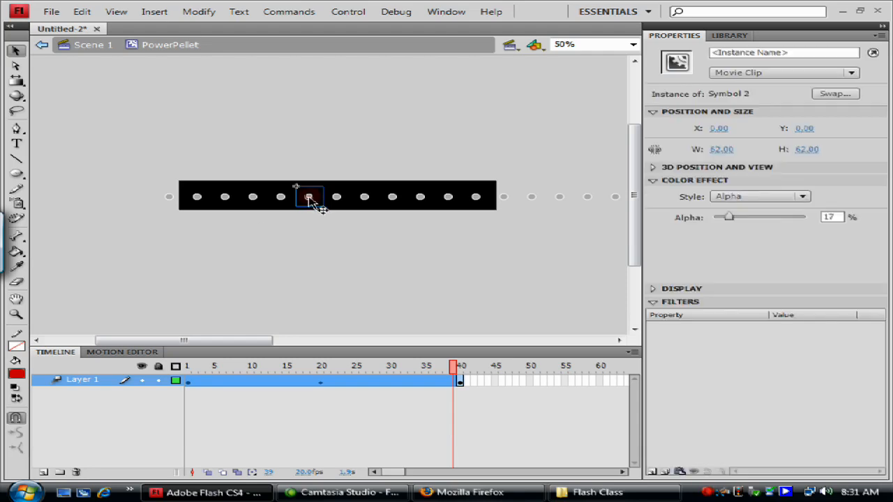
{"action": "left_click_drag", "start_coordinate": [727, 217], "coordinate": [824, 217]}
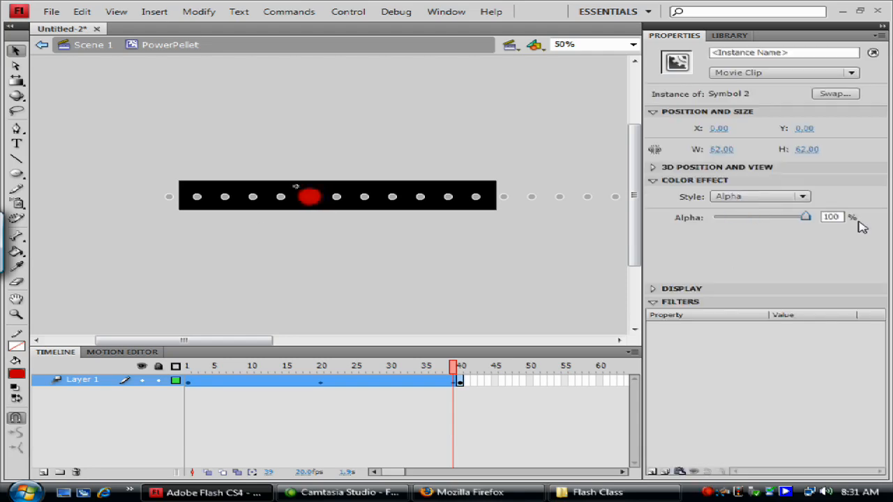
{"action": "left_click", "coordinate": [401, 423]}
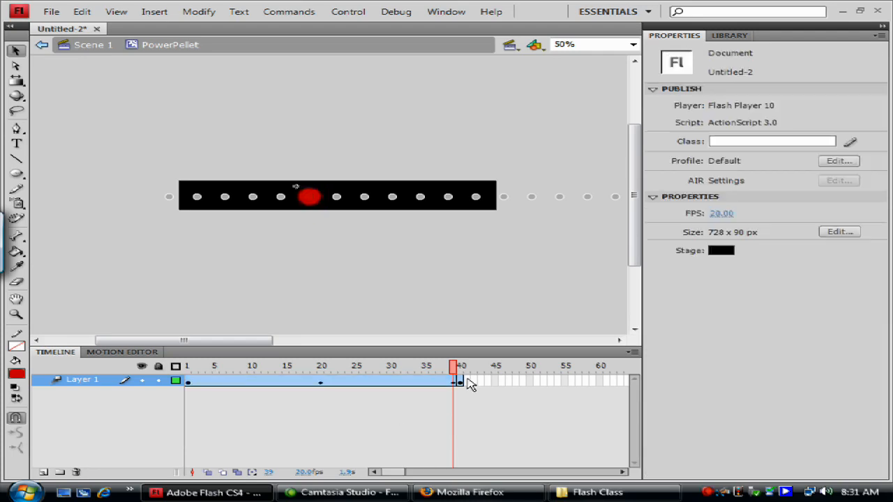
Step: Remove the separate frame 40 and extend the motion tween's end to frame 40
{"action": "right_click", "coordinate": [458, 380]}
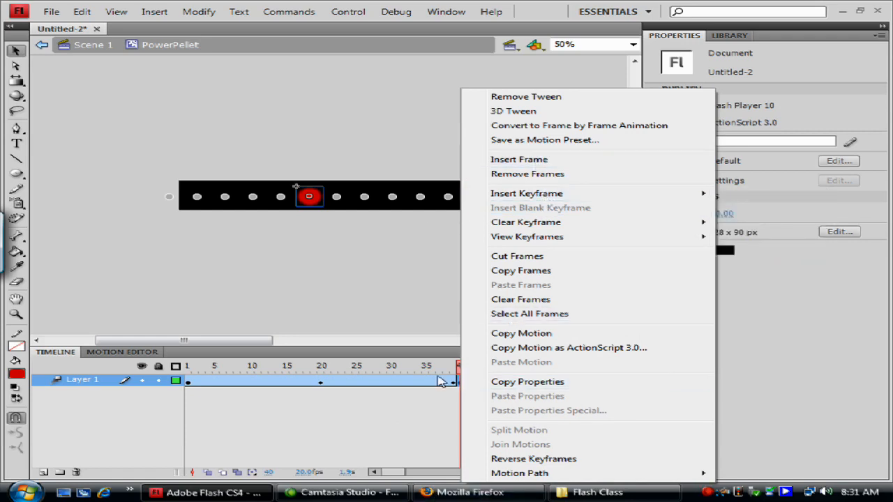
{"action": "left_click", "coordinate": [540, 176]}
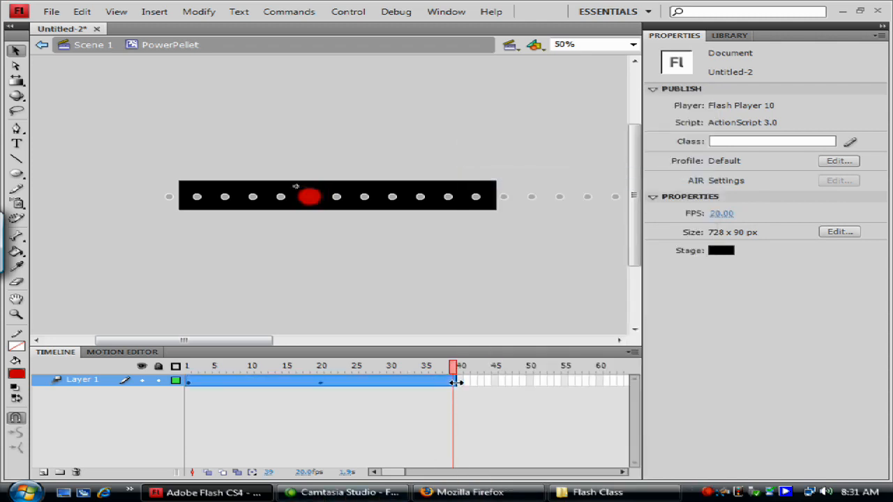
{"action": "left_click_drag", "start_coordinate": [460, 383], "coordinate": [468, 385]}
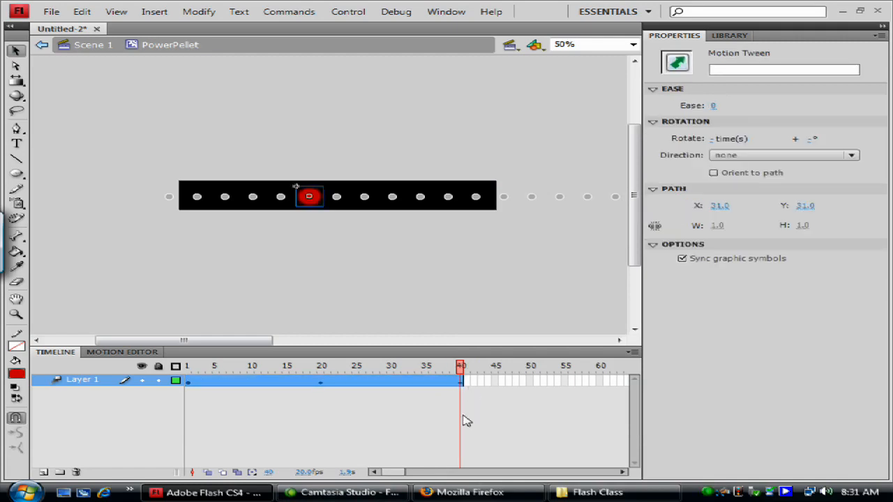
{"action": "left_click", "coordinate": [470, 421]}
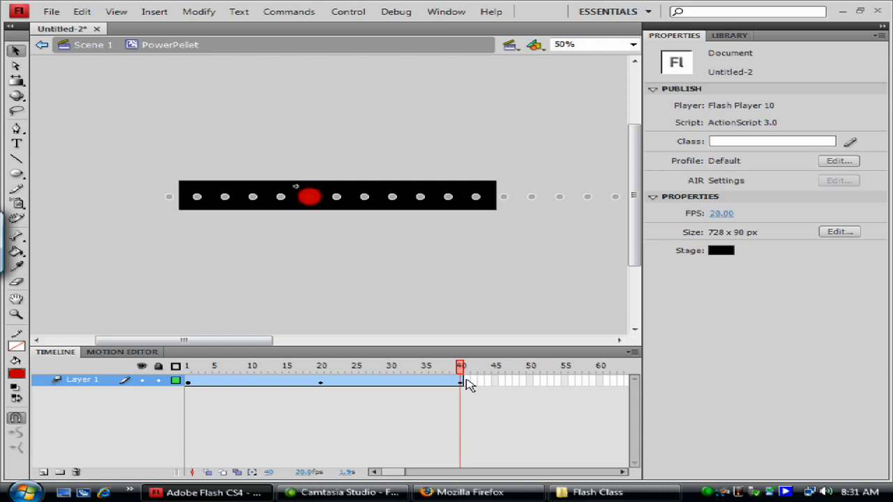
Step: Review the PowerPellet tween's fade by moving the playhead through frames 1, 20 and 40
{"action": "right_click", "coordinate": [468, 383]}
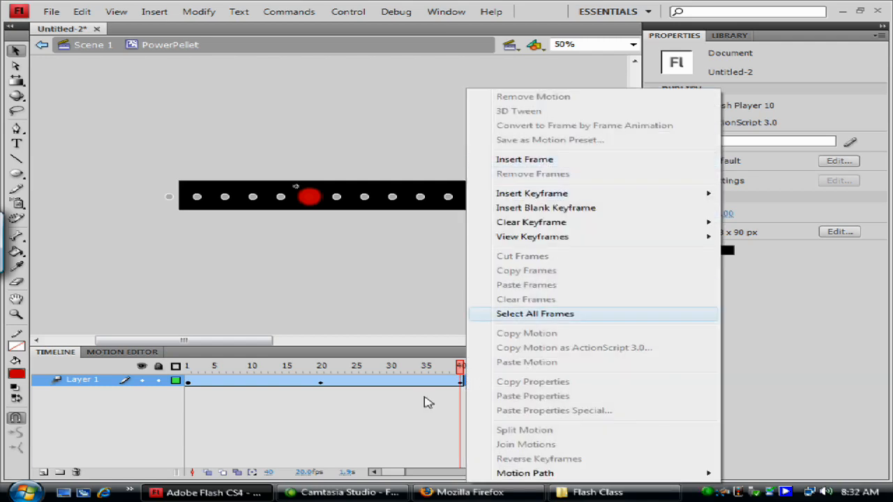
{"action": "left_click", "coordinate": [422, 437]}
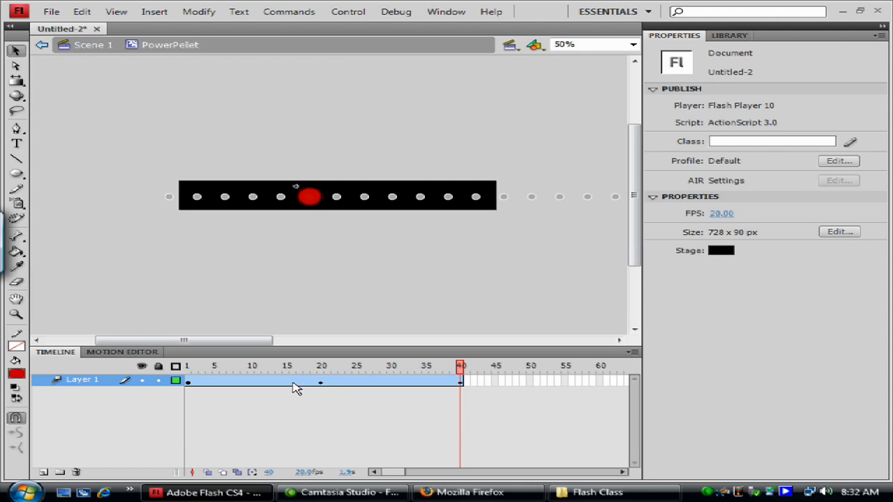
{"action": "left_click", "coordinate": [189, 382]}
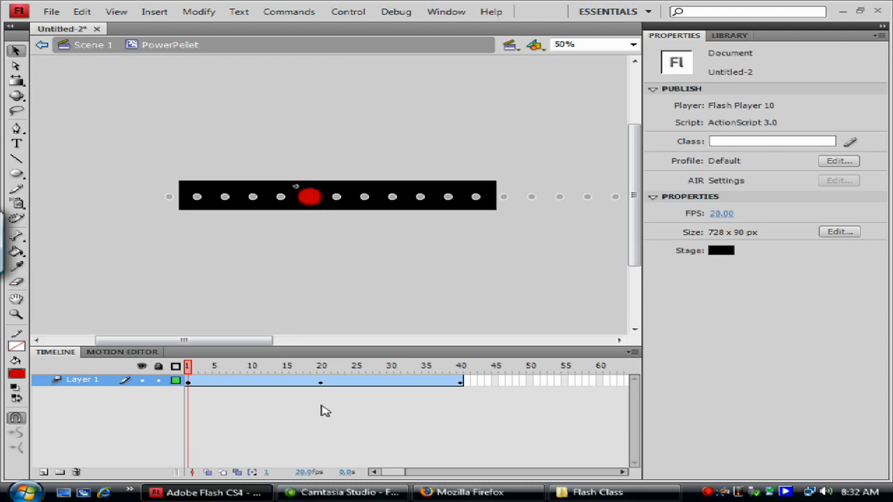
{"action": "left_click", "coordinate": [321, 383]}
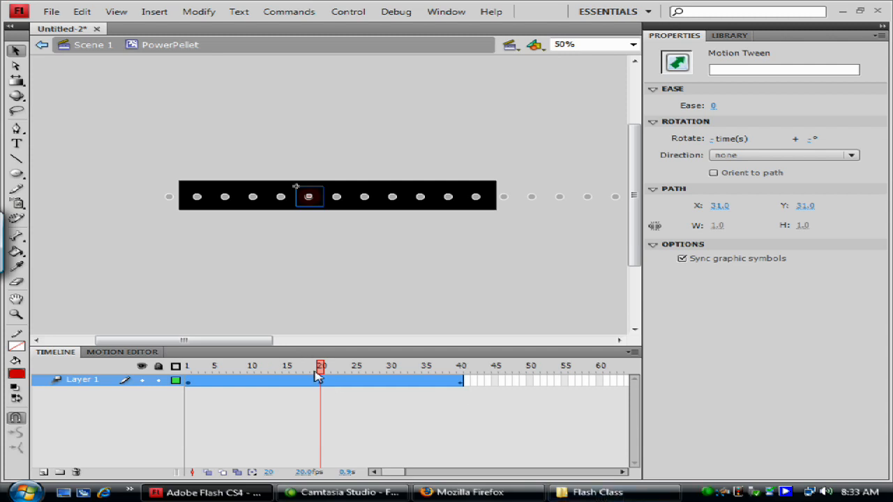
{"action": "left_click_drag", "start_coordinate": [323, 370], "coordinate": [518, 359]}
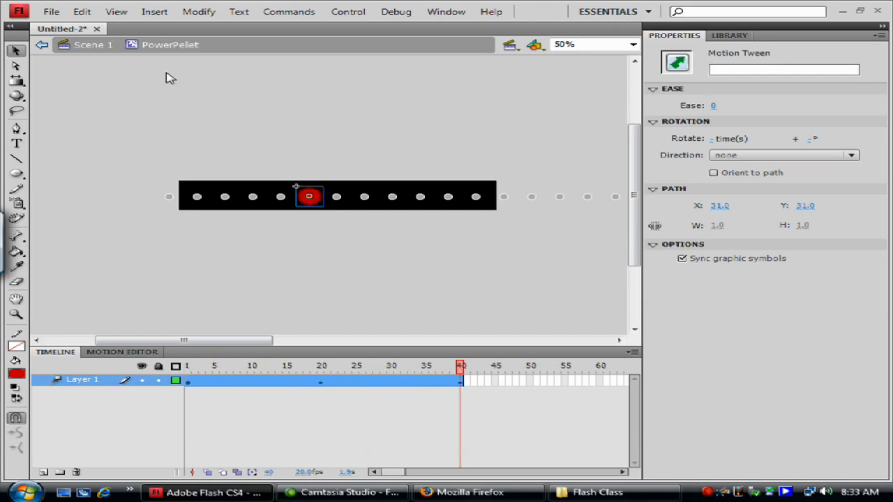
Step: Return to Scene 1 and test the movie to check the pellet's fade over the dot
{"action": "left_click", "coordinate": [93, 45]}
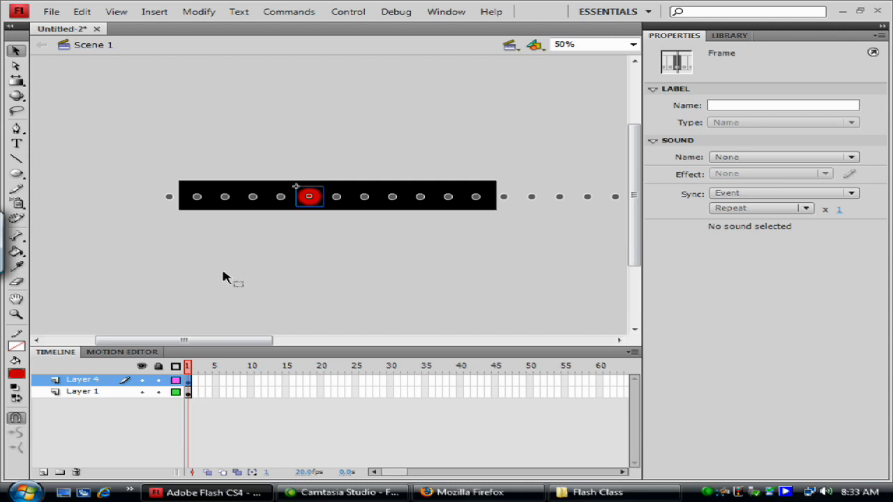
{"action": "left_click", "coordinate": [358, 14]}
{"action": "left_click", "coordinate": [381, 110]}
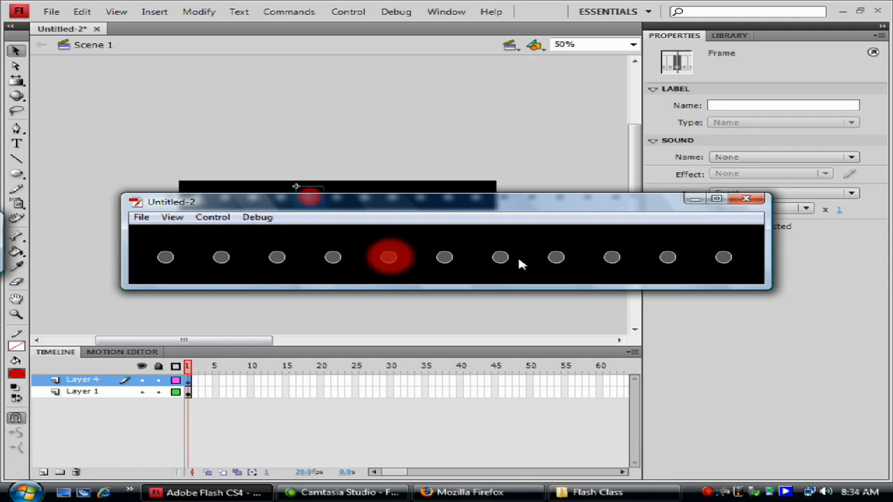
{"action": "left_click", "coordinate": [746, 199]}
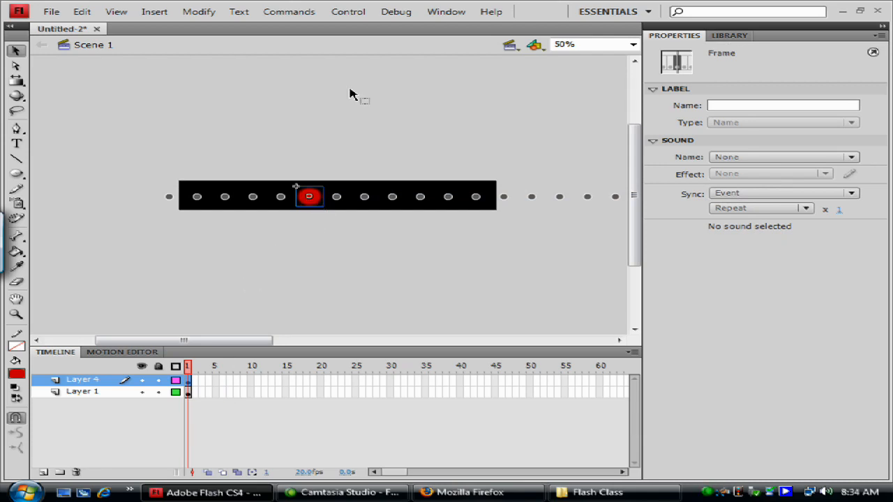
{"action": "key", "text": "ctrl+Return"}
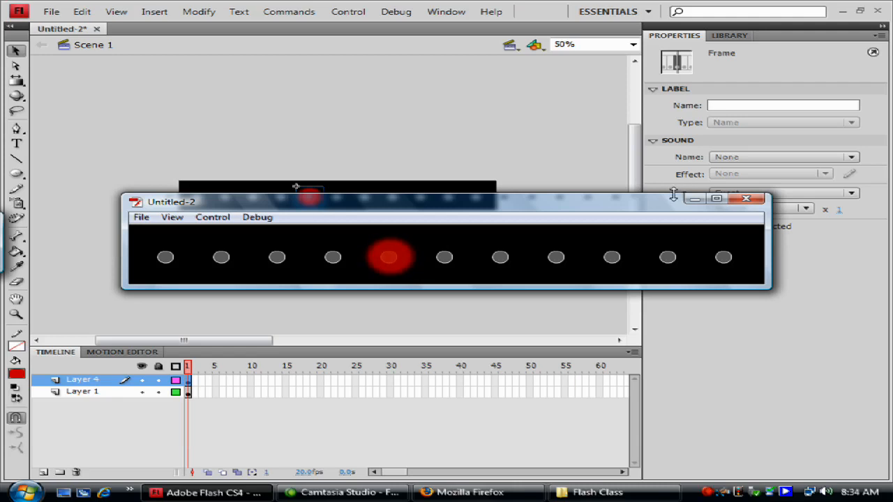
{"action": "left_click", "coordinate": [746, 199]}
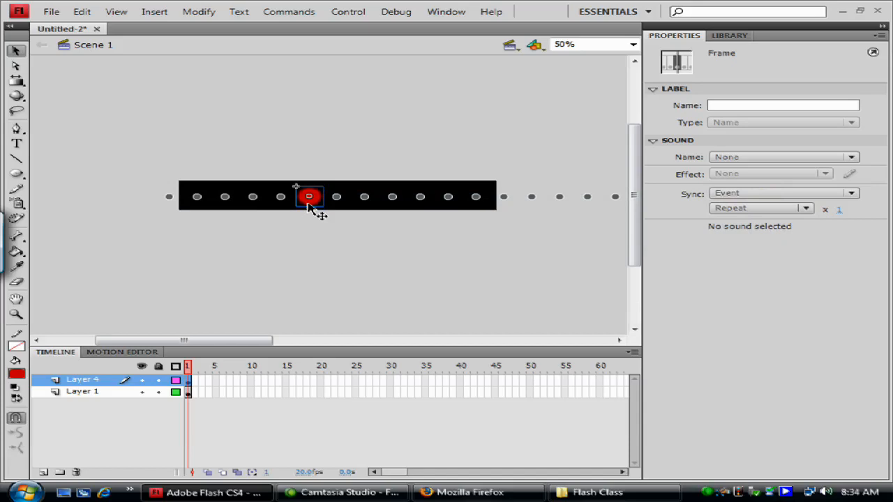
Step: Delete the PowerPellet instance covering the fifth dot in the banner from Layer 4
{"action": "left_click", "coordinate": [307, 207]}
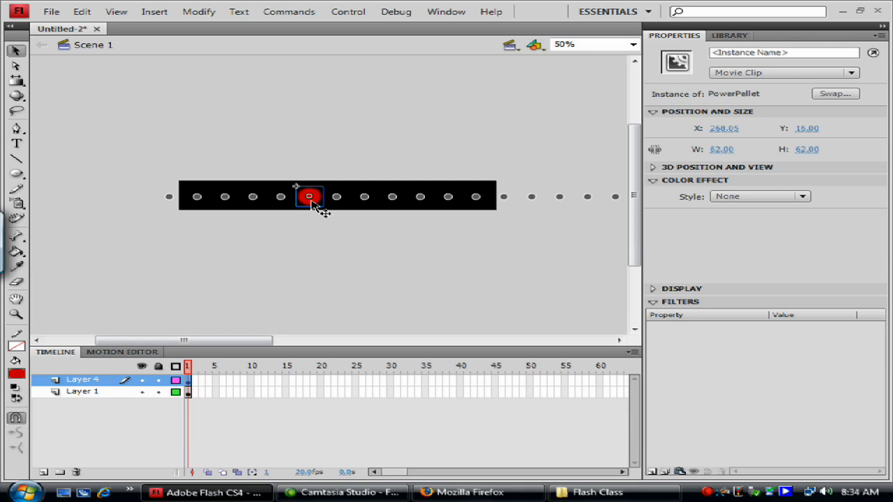
{"action": "key", "text": "Delete"}
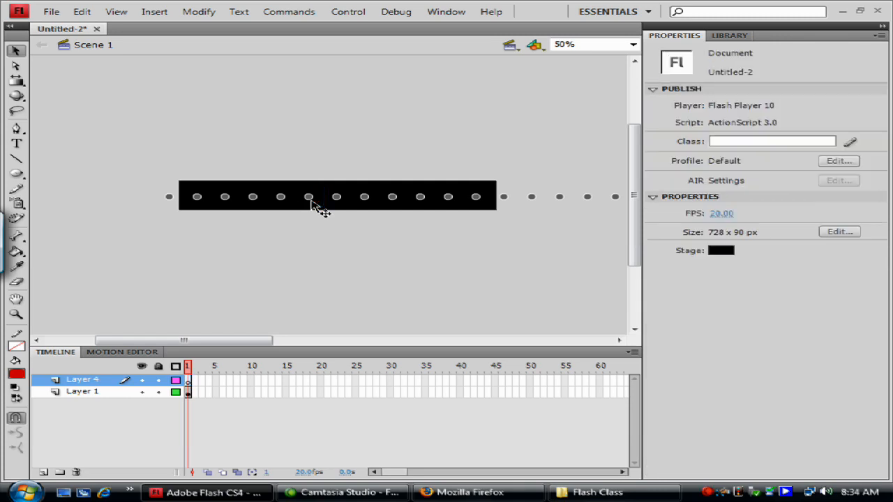
Step: Inside the dots group on Layer 1, replace the banner's seventh dot with a PowerPellet from the library and nudge it down into line
{"action": "left_click", "coordinate": [729, 35]}
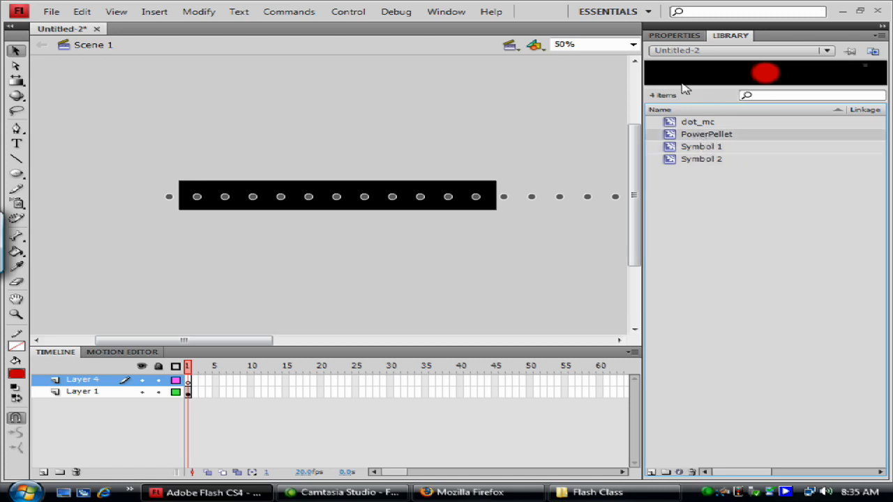
{"action": "double_click", "coordinate": [309, 198]}
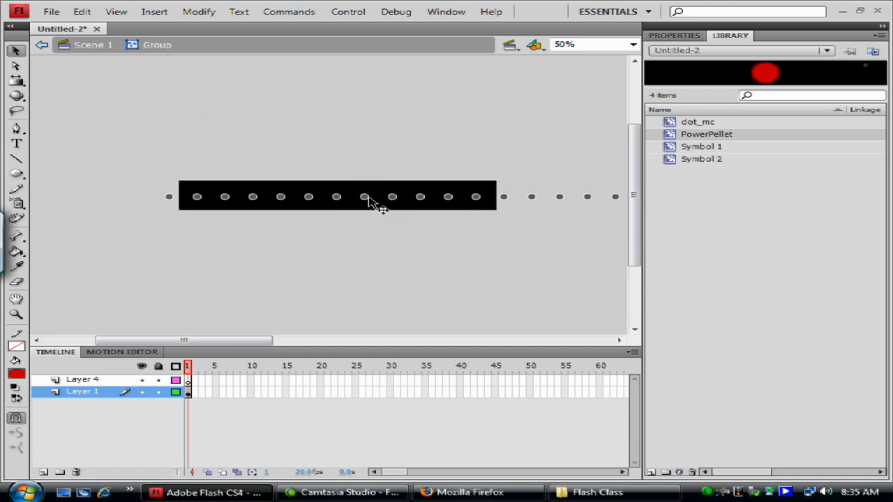
{"action": "mouse_move", "coordinate": [364, 201]}
{"action": "left_mouse_down"}
{"action": "mouse_move", "coordinate": [664, 150]}
{"action": "mouse_move", "coordinate": [665, 131]}
{"action": "mouse_move", "coordinate": [364, 198]}
{"action": "left_mouse_up"}
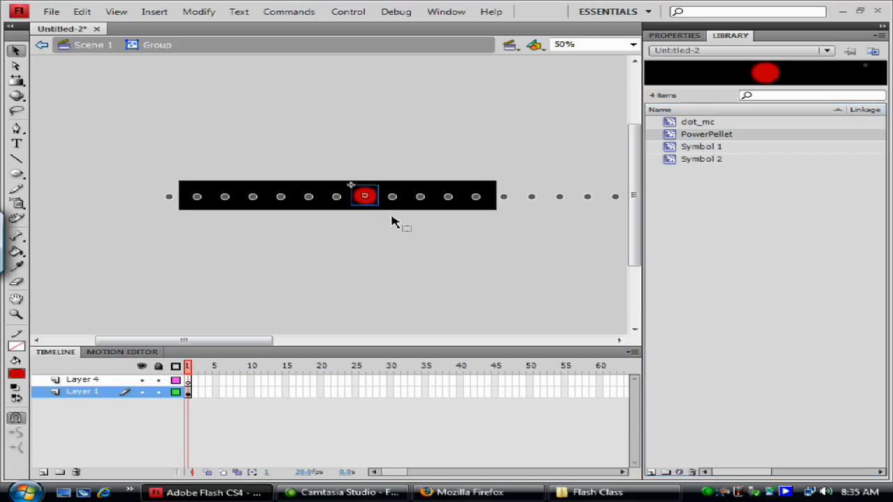
{"action": "key", "text": "Down"}
{"action": "key", "text": "Down"}
{"action": "left_click", "coordinate": [393, 249]}
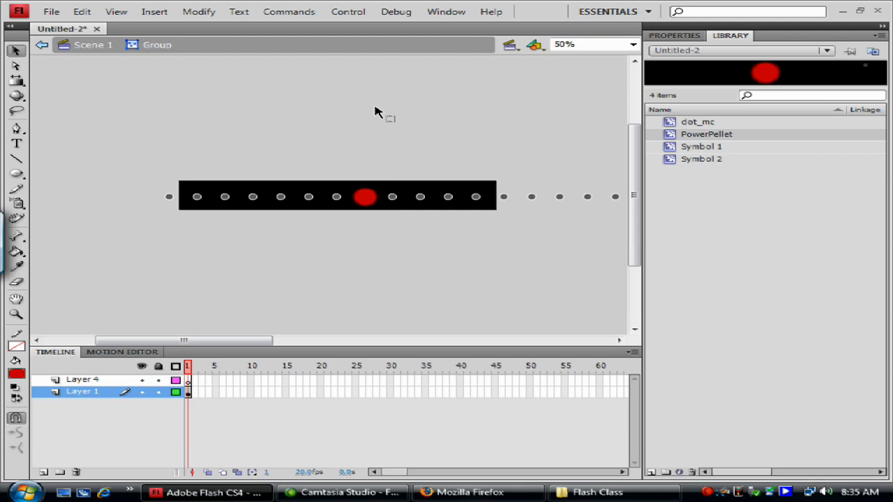
Step: Test the movie to preview the PowerPellet placed within the row of dots
{"action": "key", "text": "ctrl+Return"}
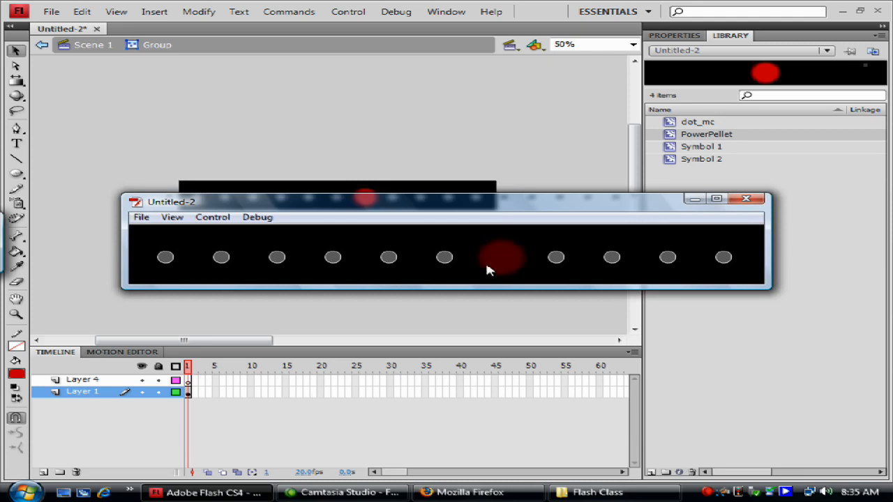
{"action": "left_click", "coordinate": [748, 200]}
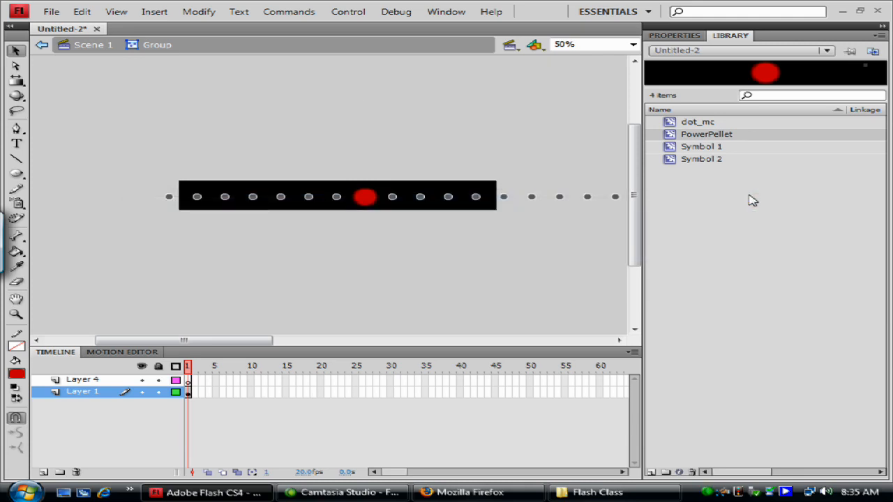